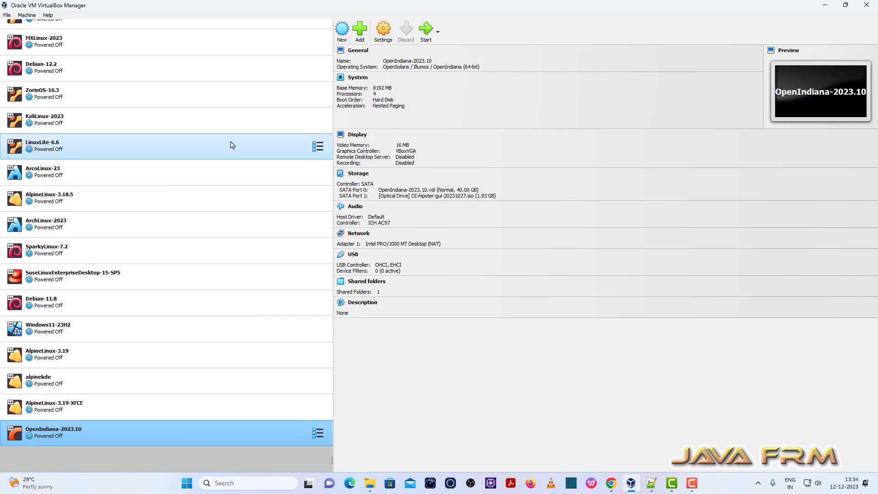
# Check the installed VirtualBox version in the program's About information and close it
pyautogui.click(48, 15)
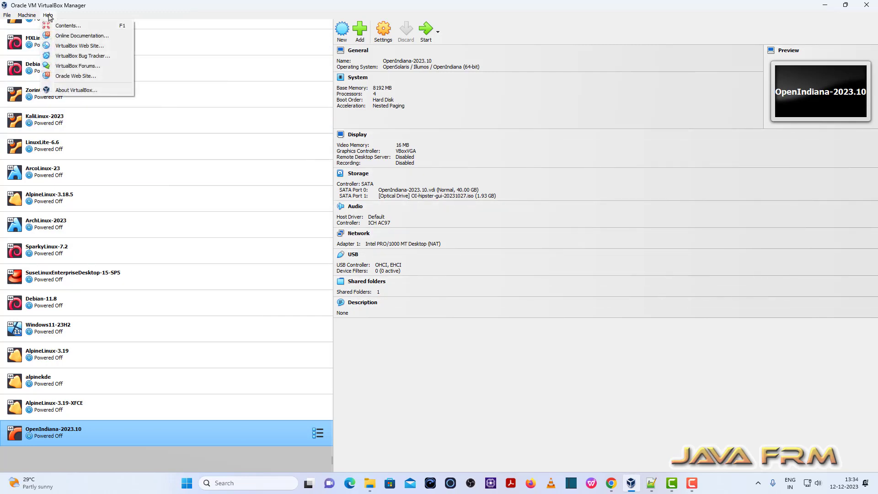
pyautogui.click(86, 92)
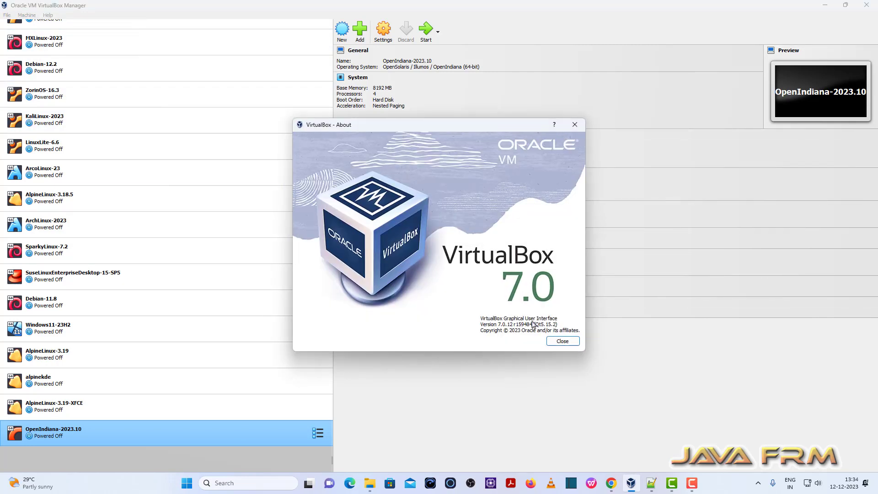
pyautogui.click(563, 341)
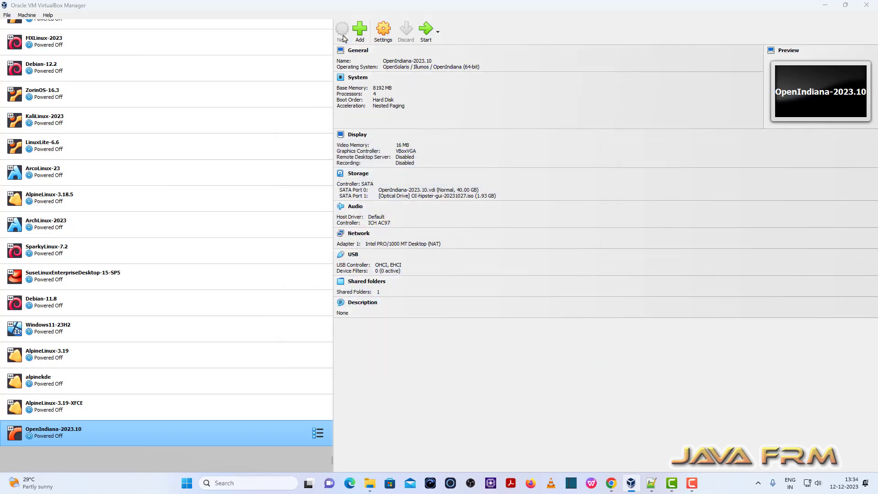
# Start creating a virtual machine named GhostBSD-23.10, stored in the VirtualBox-VMs folder on drive E:
pyautogui.click(342, 29)
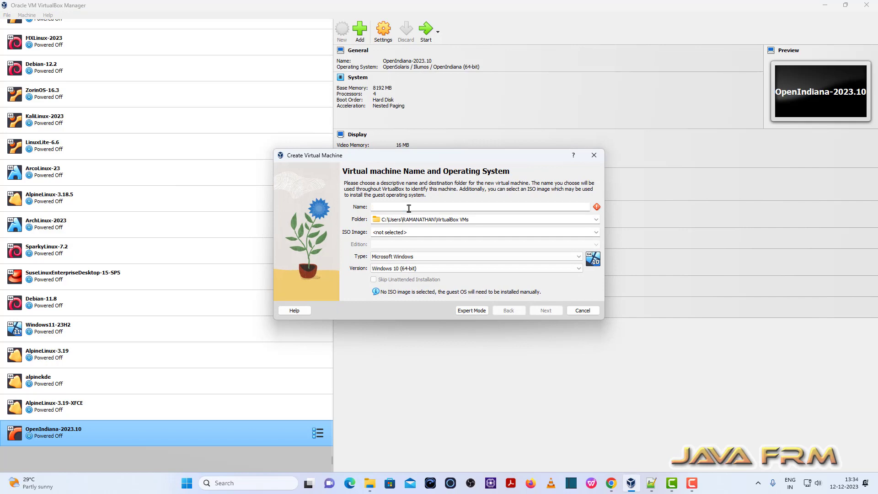
pyautogui.write('GhostBSD-23.10')
pyautogui.click(595, 220)
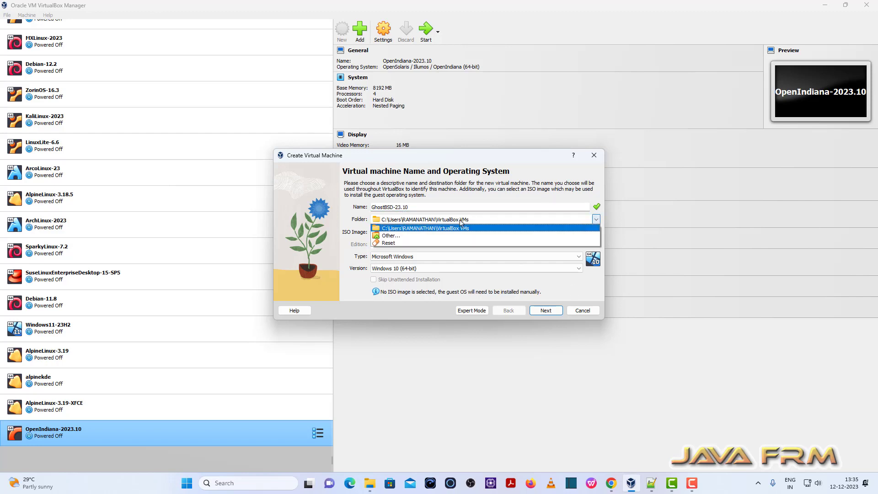
pyautogui.click(391, 235)
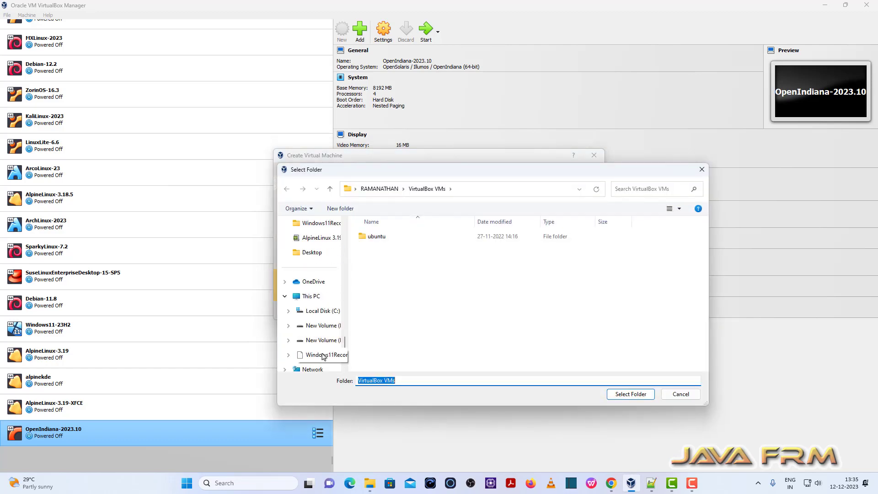
pyautogui.scroll(-1, 324, 357)
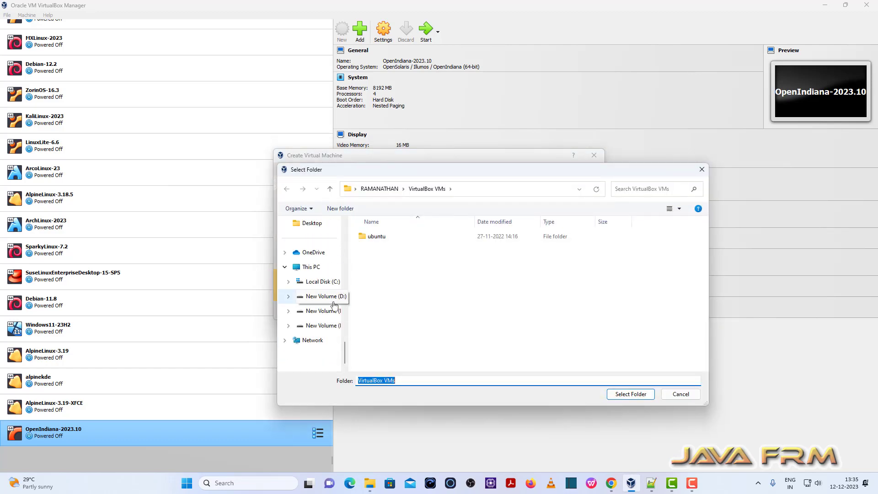
pyautogui.click(331, 312)
pyautogui.scroll(-1, 402, 352)
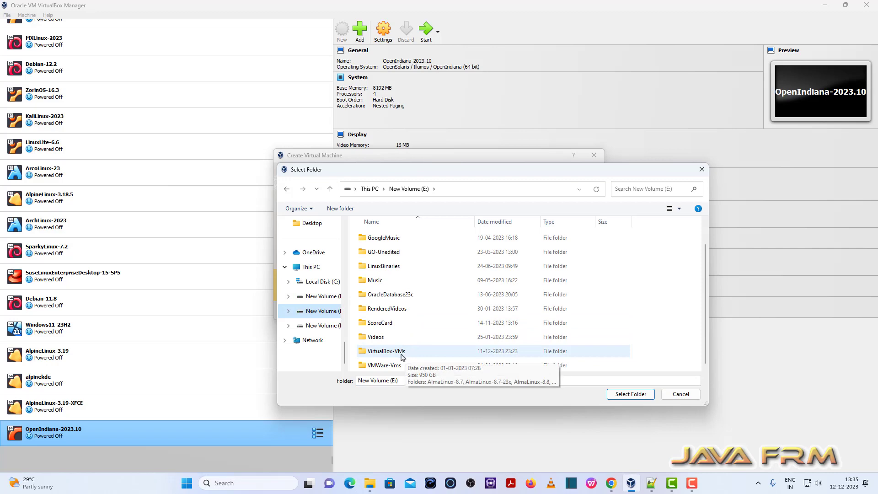
pyautogui.click(401, 355)
pyautogui.click(642, 394)
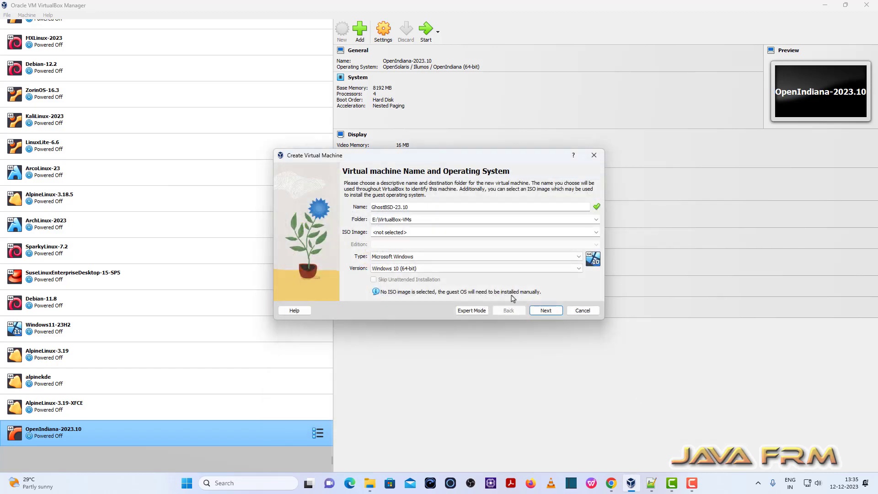
# Use GhostBSD-23.10.1.iso as the installation image and set the guest type to BSD, version FreeBSD (64-bit)
pyautogui.click(596, 231)
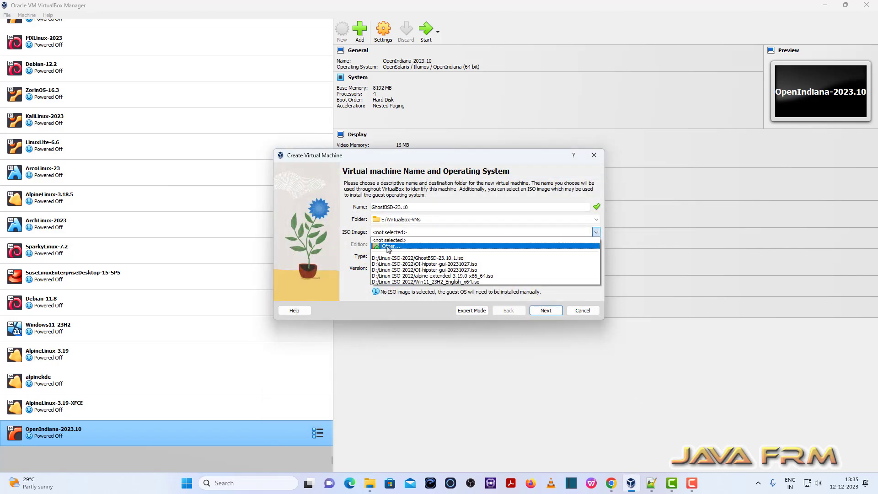
pyautogui.click(427, 257)
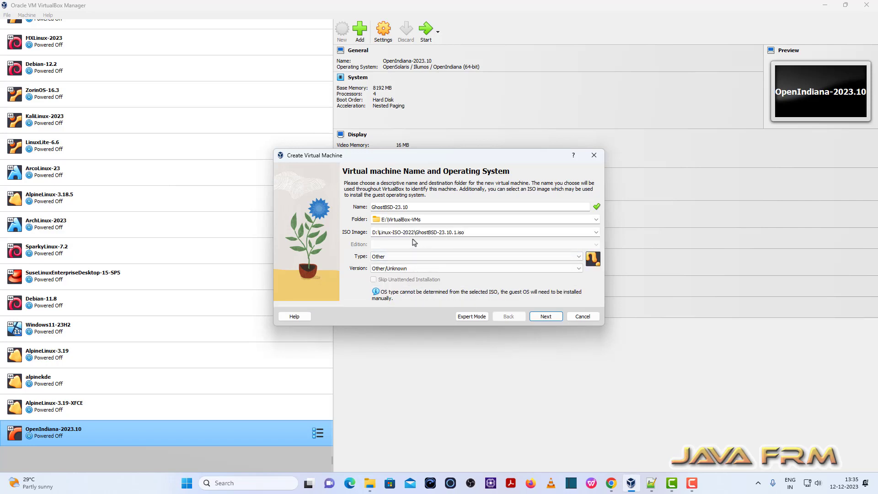
pyautogui.click(567, 259)
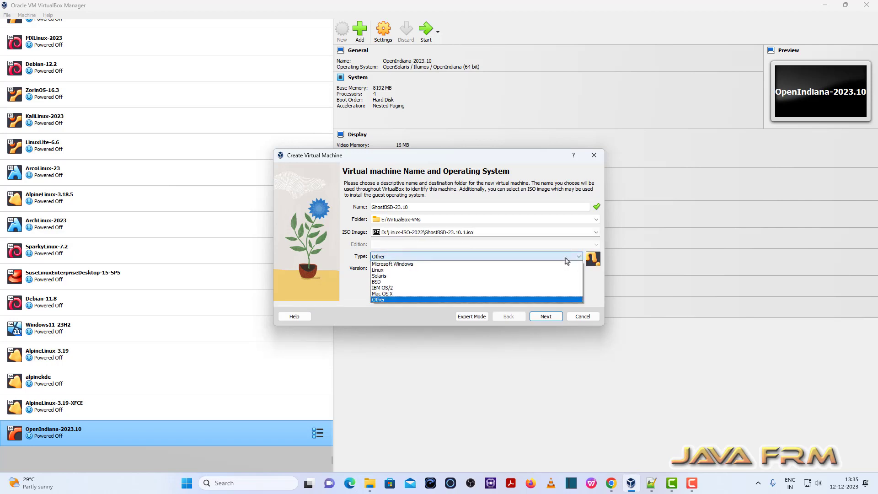
pyautogui.click(563, 282)
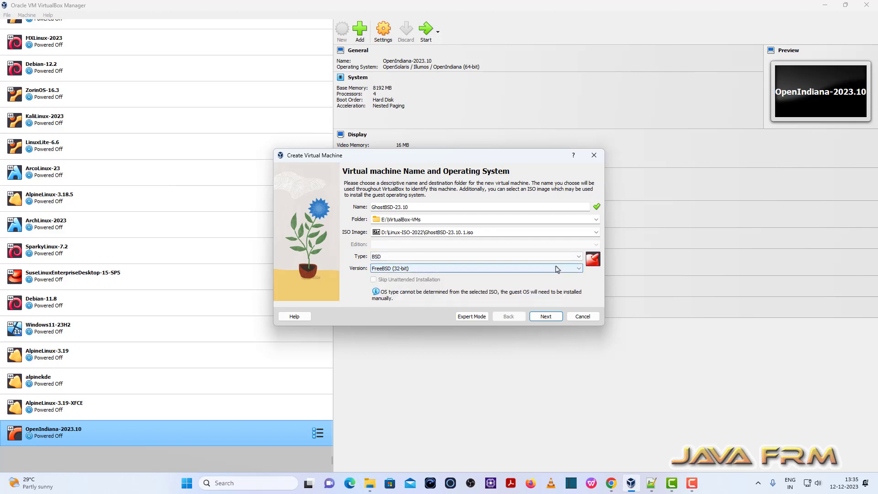
pyautogui.click(459, 270)
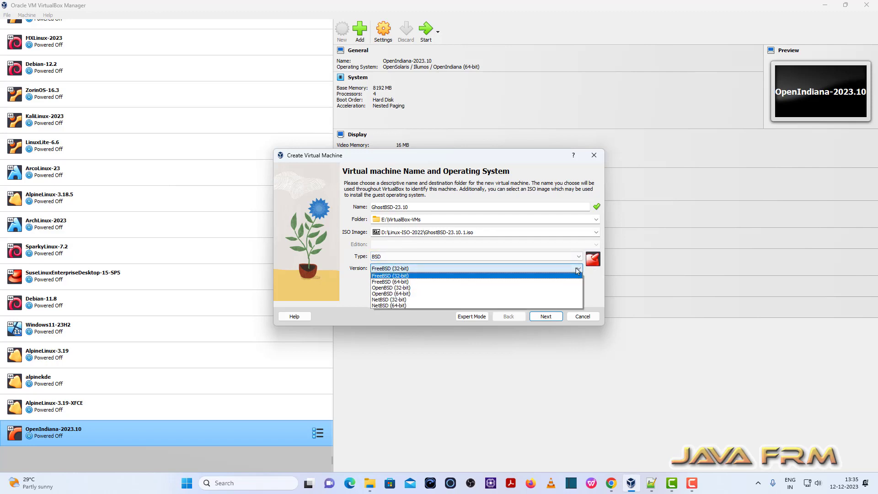
pyautogui.click(389, 281)
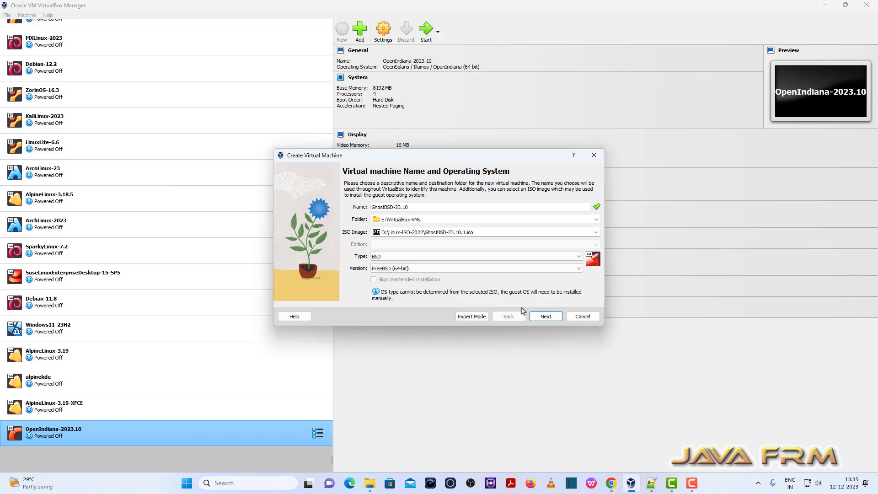
pyautogui.click(545, 317)
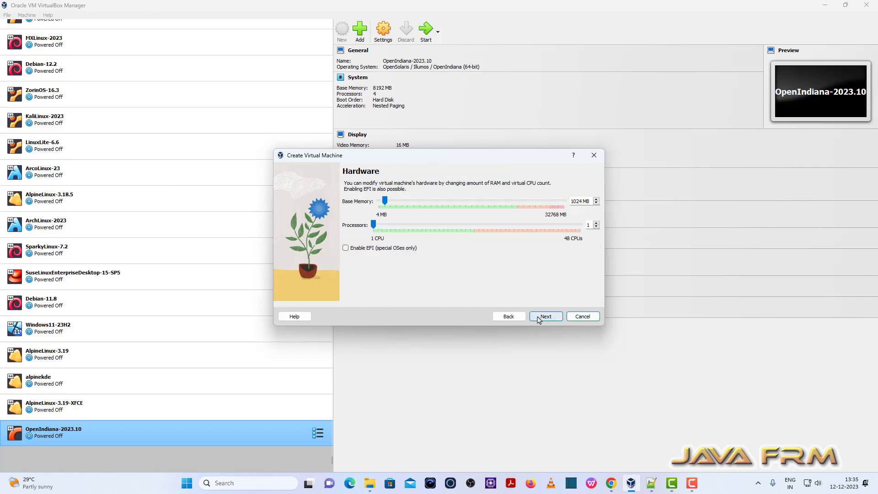
# Give the new machine 8192 MB of base memory and 4 processors
pyautogui.doubleClick(581, 202)
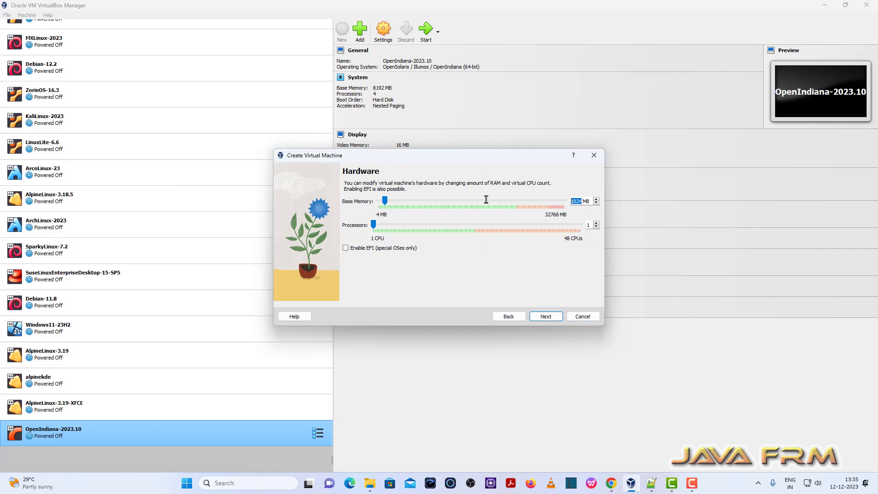
pyautogui.write('8192')
pyautogui.click(595, 223)
pyautogui.click(596, 223)
pyautogui.click(596, 222)
pyautogui.click(555, 315)
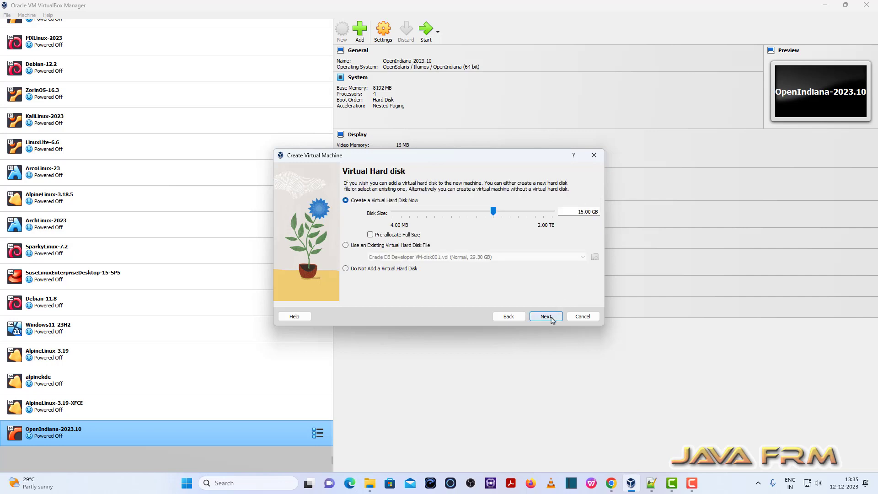
# Set the new virtual hard disk's size to 40 GB and finish creating the machine
pyautogui.moveTo(581, 213); pyautogui.dragTo(540, 212)
pyautogui.press('BackSpace')
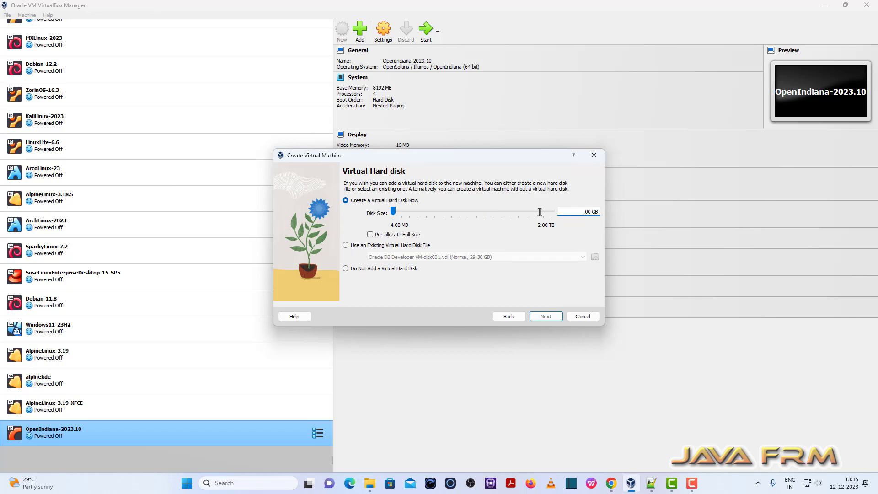
pyautogui.write('40')
pyautogui.click(546, 316)
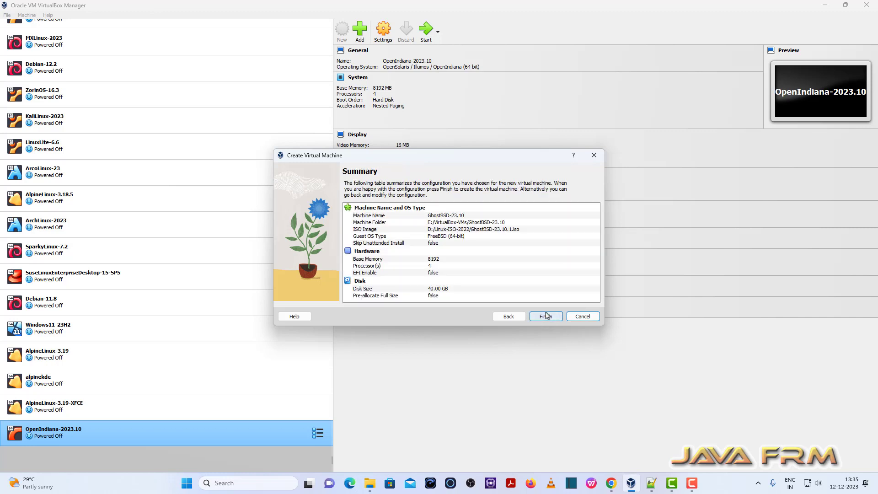
pyautogui.click(546, 316)
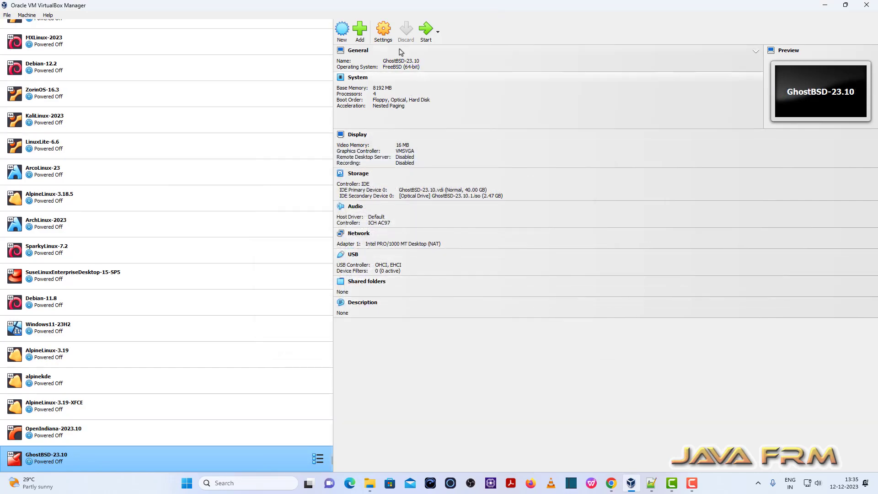
# Disable floppy boot for GhostBSD-23.10 and order its boot devices with Optical first and Hard Disk second
pyautogui.click(383, 31)
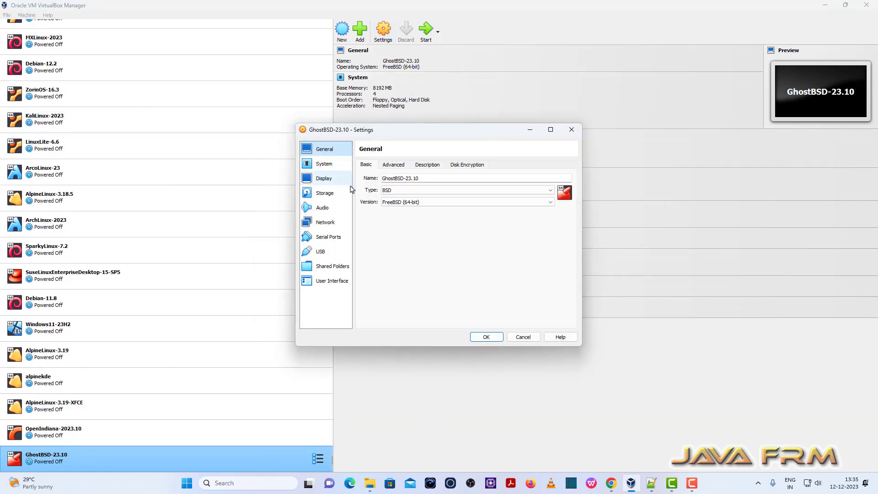
pyautogui.click(323, 164)
pyautogui.click(411, 202)
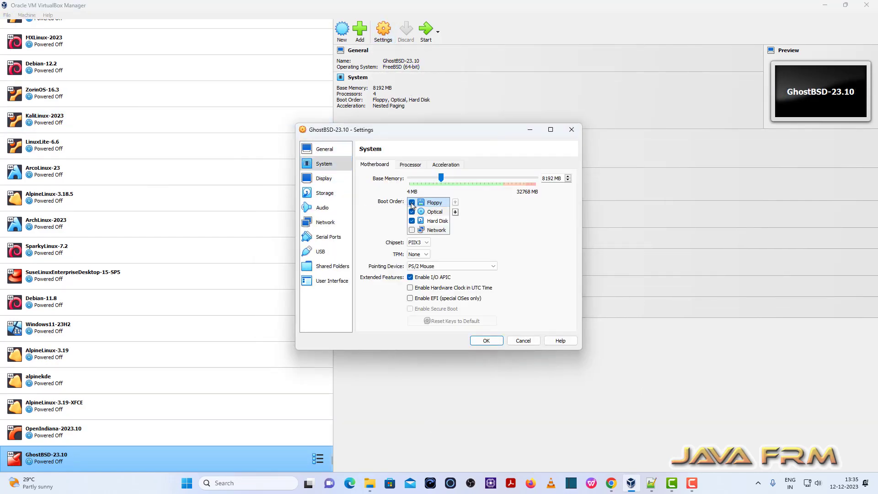
pyautogui.click(434, 212)
pyautogui.click(455, 202)
pyautogui.click(438, 222)
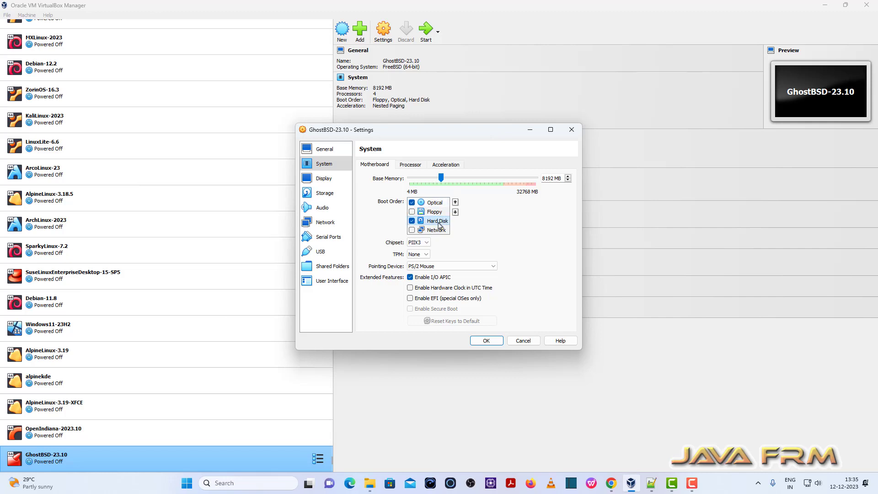
pyautogui.click(455, 203)
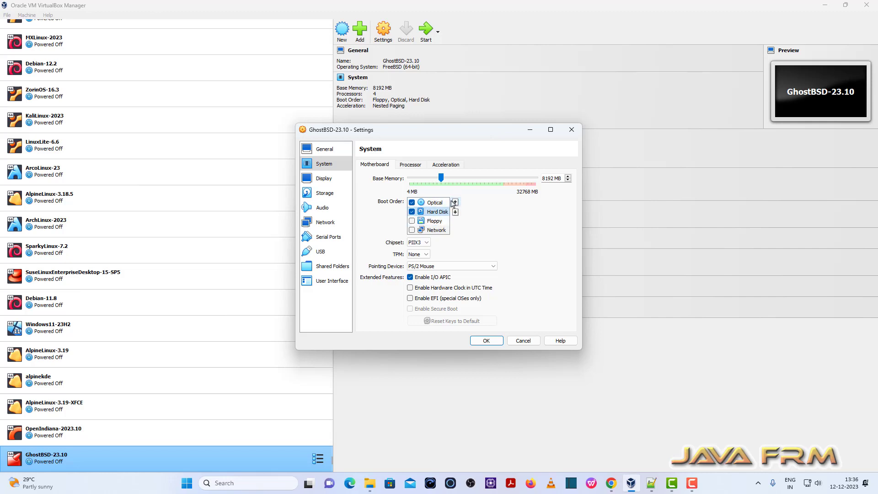
# Set the pointing device to USB Tablet and show the advanced options of network Adapter 1
pyautogui.click(481, 266)
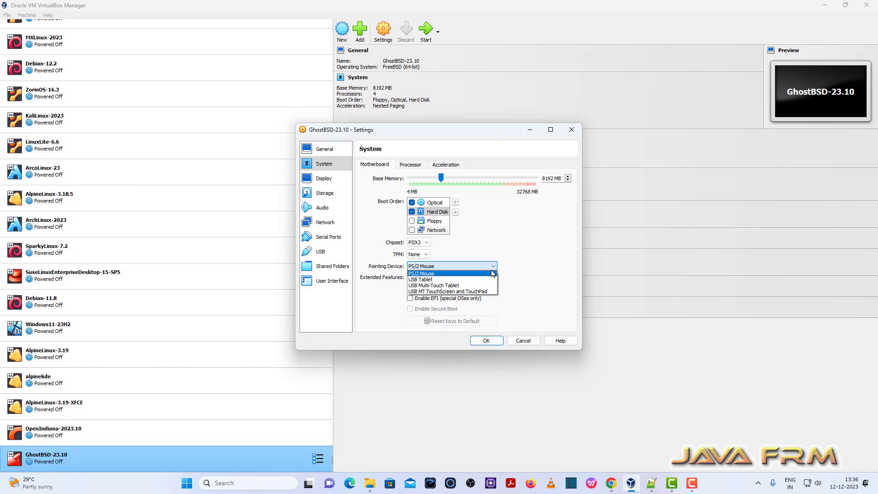
pyautogui.click(447, 279)
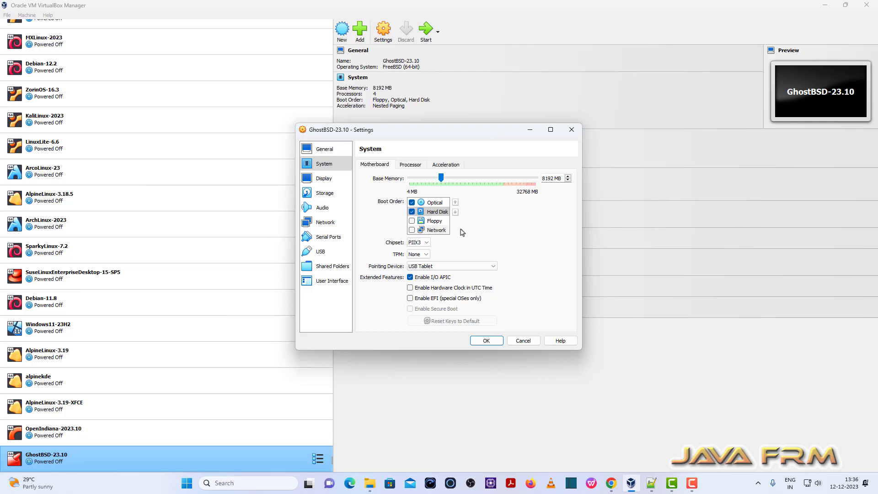
pyautogui.click(326, 222)
pyautogui.click(390, 212)
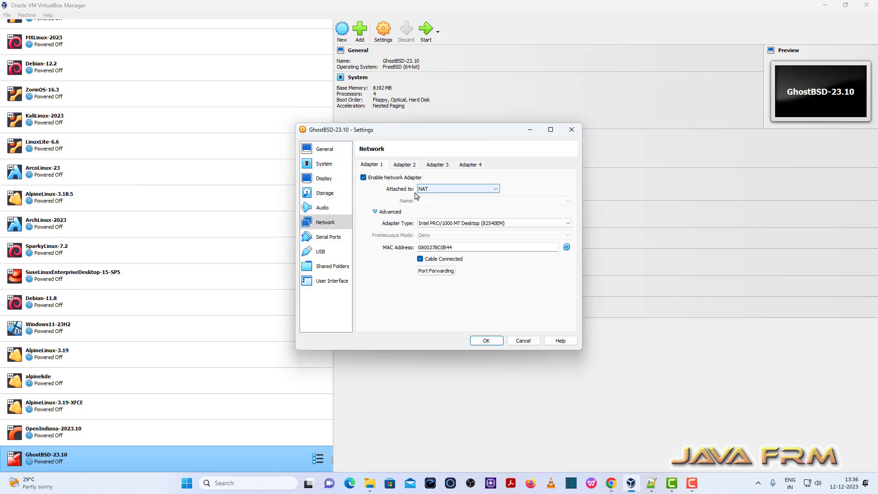
# Change the machine's graphics controller to VBoxSVGA and save the settings
pyautogui.click(324, 183)
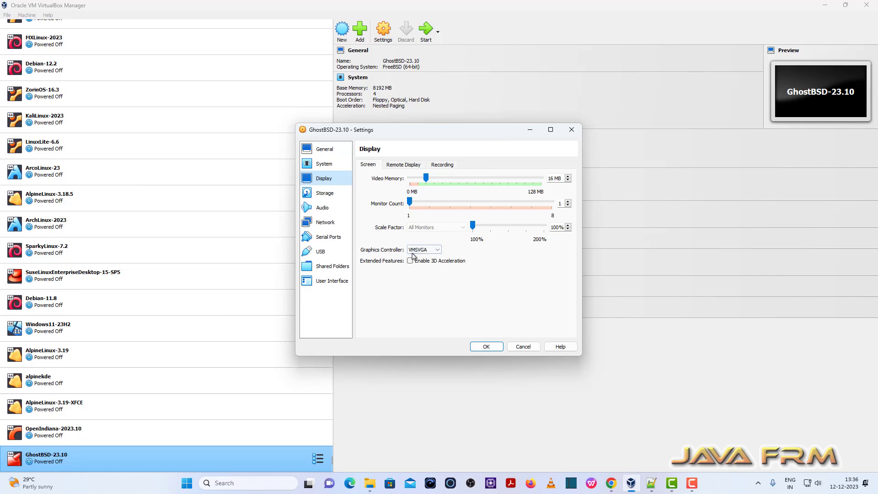
pyautogui.click(439, 250)
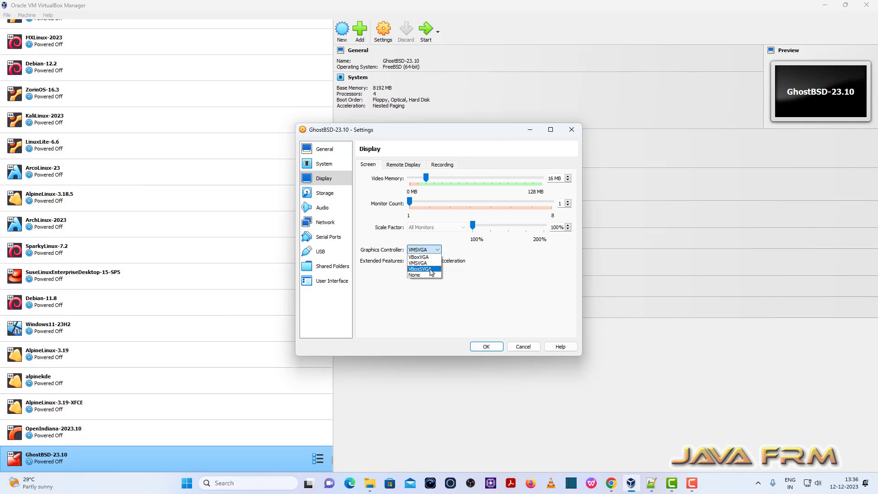
pyautogui.click(431, 270)
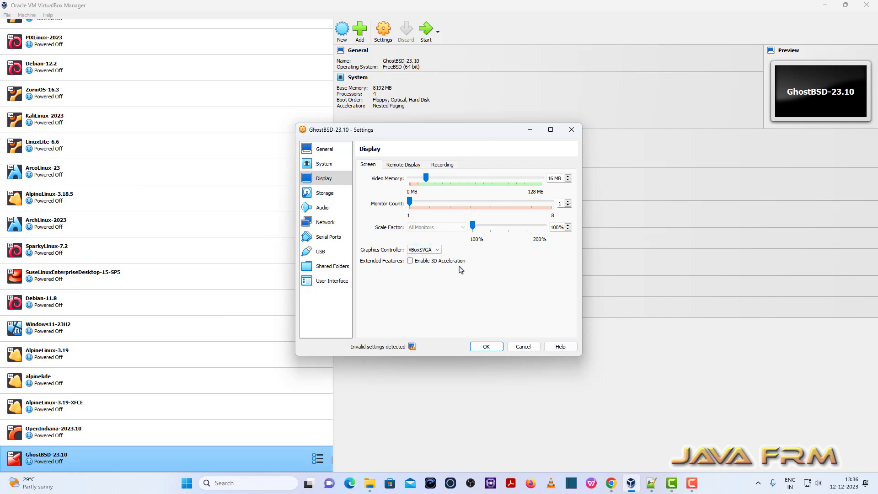
pyautogui.click(486, 347)
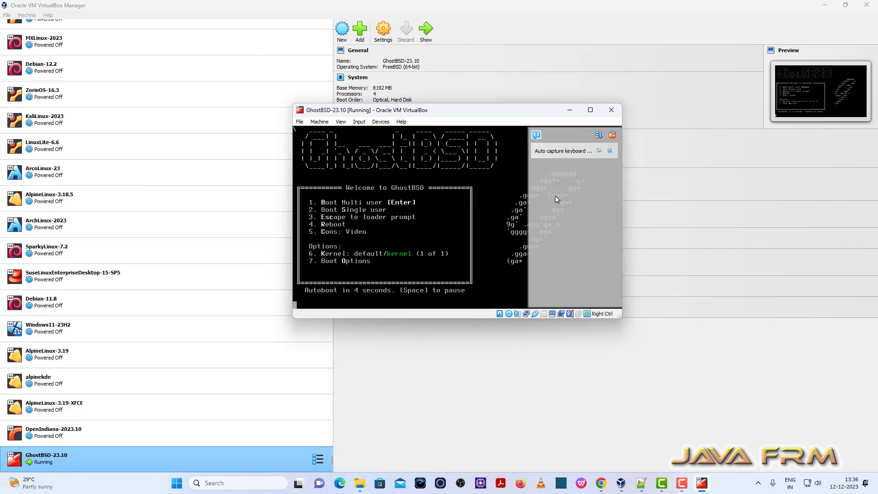
# Maximize the virtual machine window and set the GhostBSD display resolution to 1920 x 1080, keeping the new configuration
pyautogui.click(590, 110)
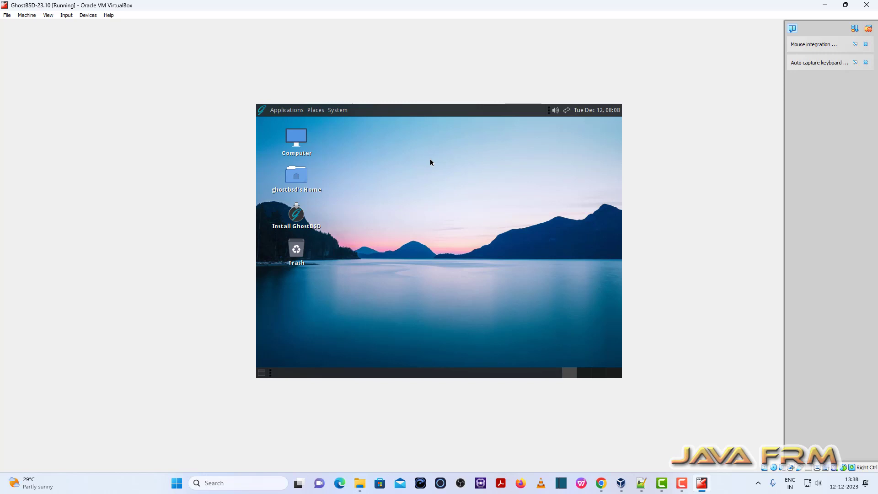
pyautogui.click(332, 112)
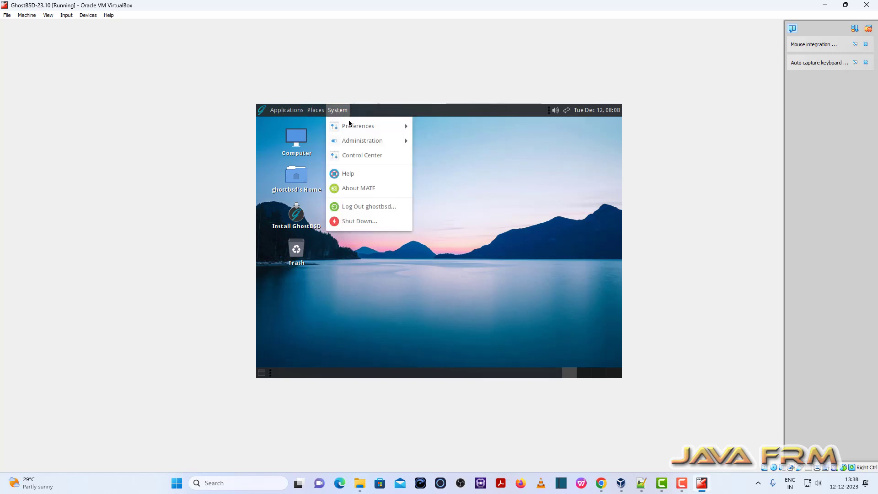
pyautogui.moveTo(360, 128)
pyautogui.moveTo(441, 132)
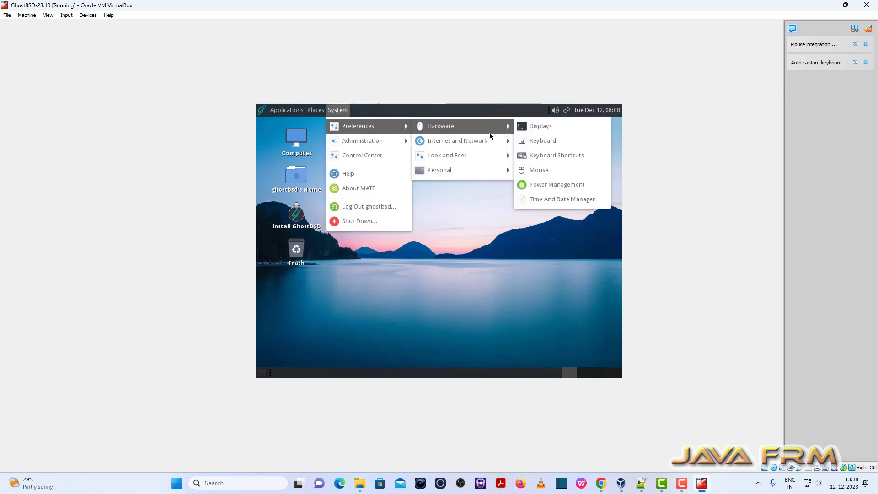
pyautogui.click(533, 128)
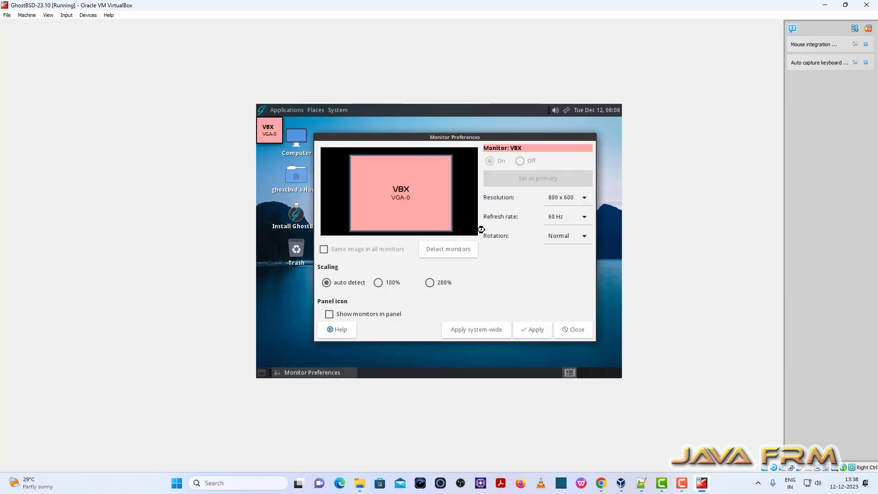
pyautogui.click(584, 198)
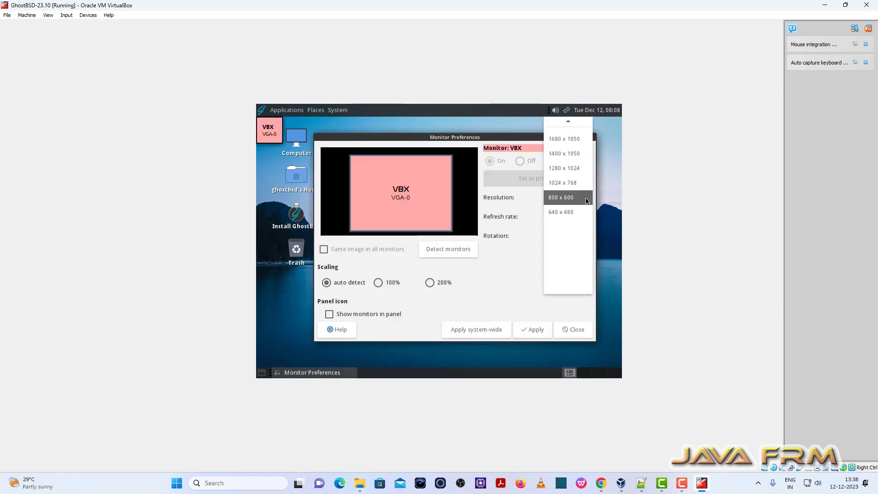
pyautogui.scroll(3, 567, 152)
pyautogui.click(569, 152)
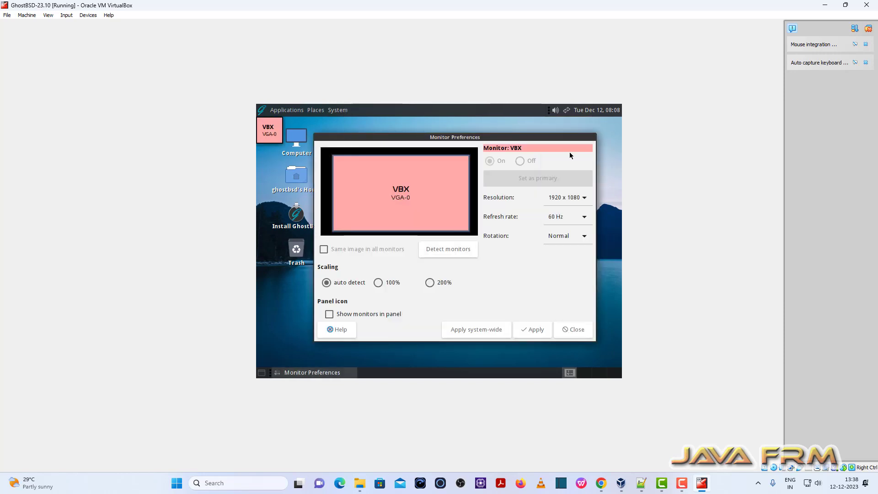
pyautogui.click(535, 330)
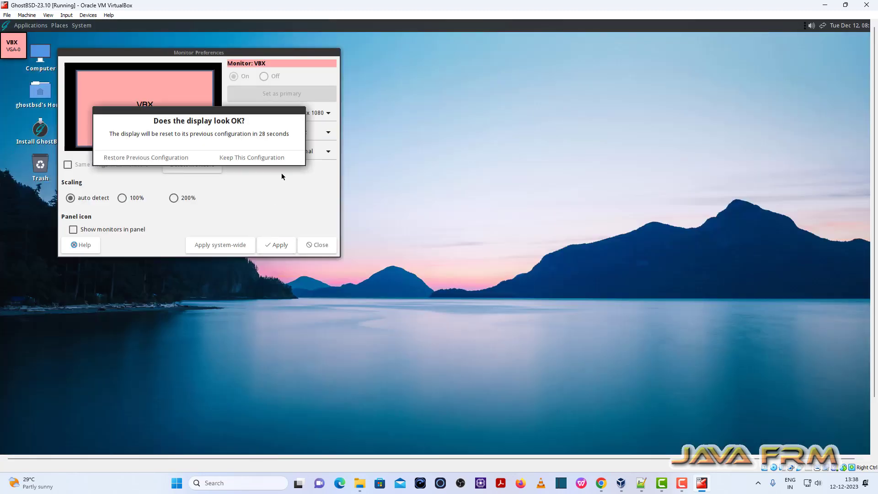
pyautogui.click(235, 157)
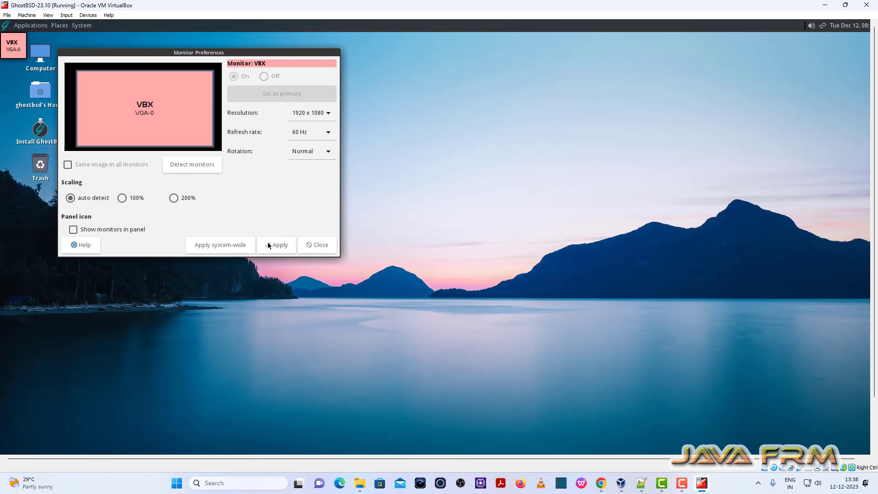
pyautogui.click(318, 245)
# Switch the virtual machine display to full-screen mode and confirm the switch
pyautogui.click(43, 17)
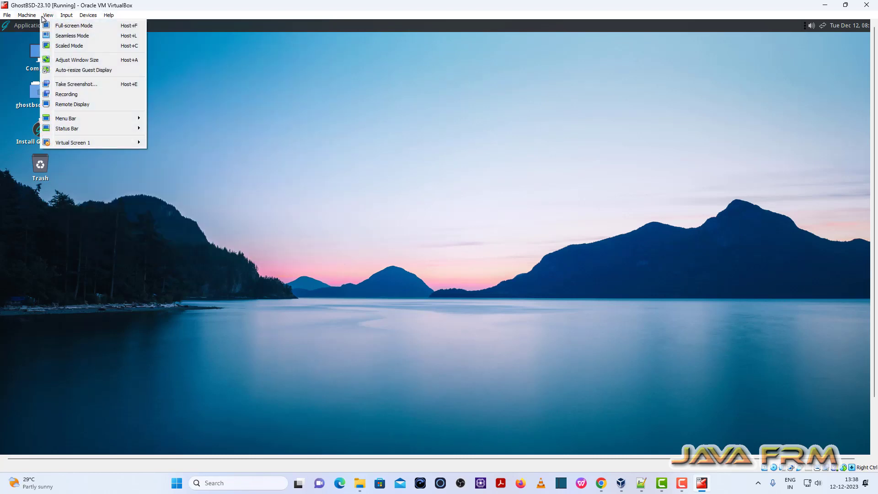
pyautogui.click(74, 25)
pyautogui.click(428, 274)
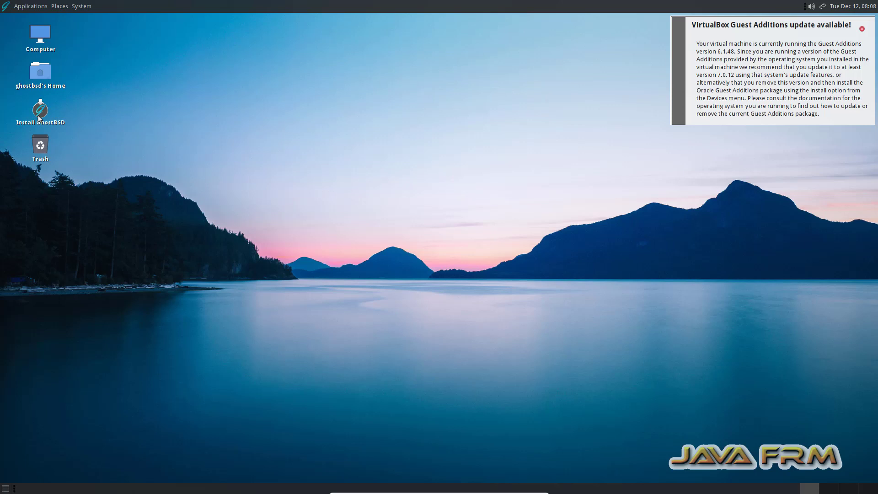
# Launch the GhostBSD installer and accept English as the language and English (US) as the keyboard layout
pyautogui.click(39, 116)
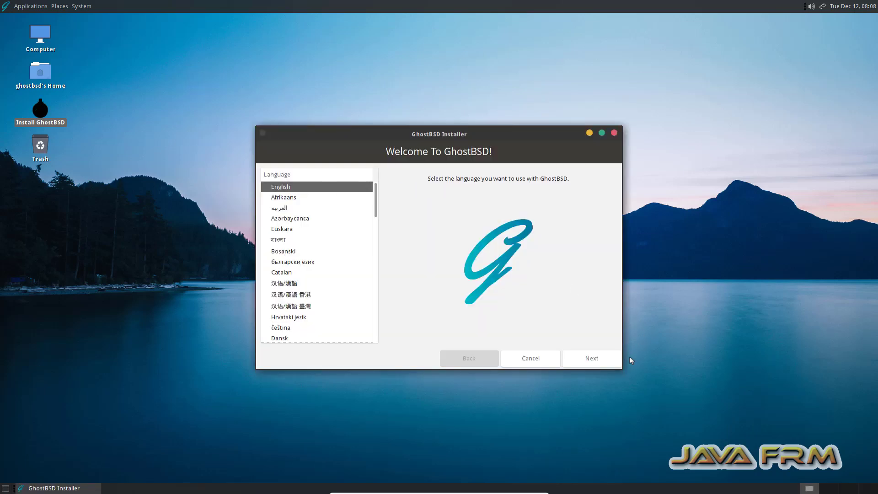
pyautogui.click(598, 358)
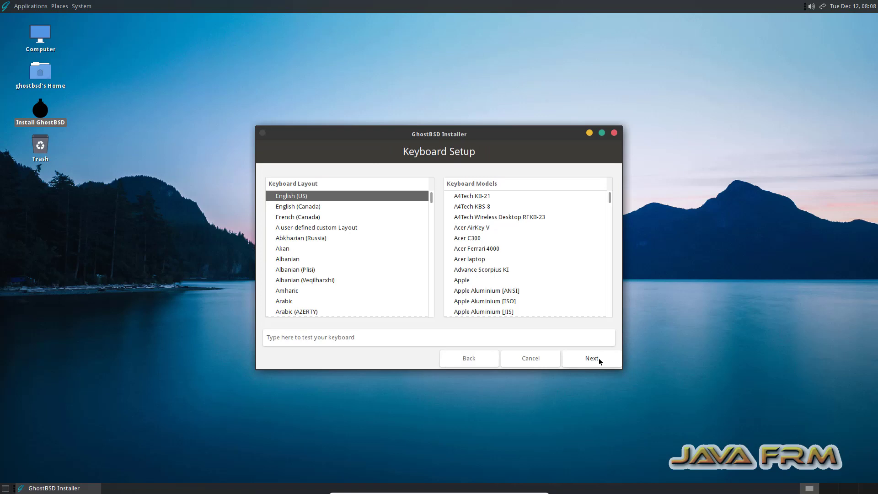
pyautogui.click(599, 358)
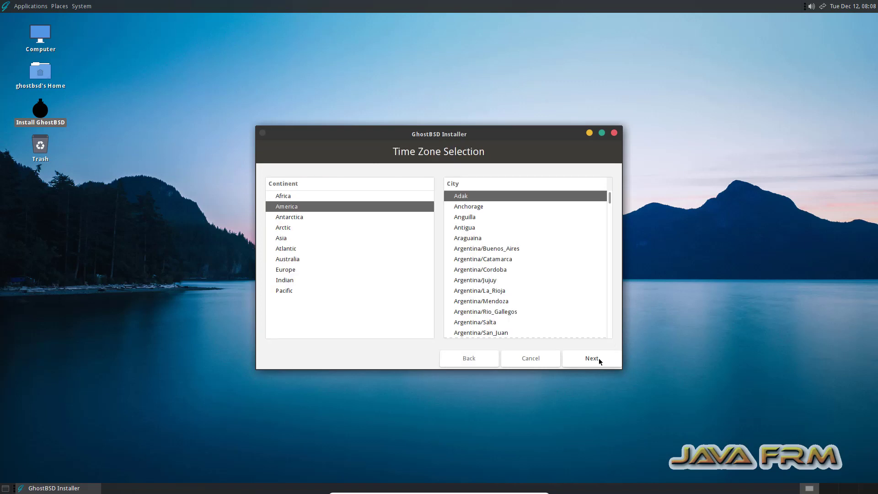
# Set the time zone to continent Asia and city Kolkata, and continue to the installation type
pyautogui.click(286, 241)
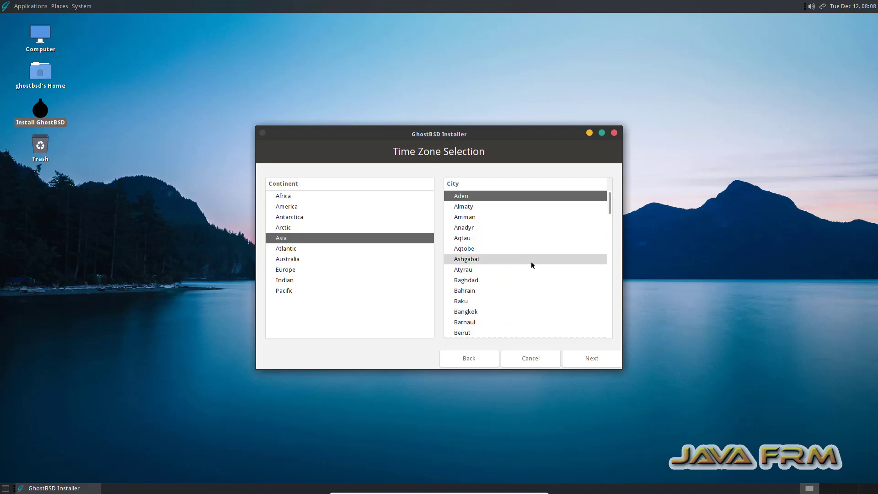
pyautogui.scroll(-15, 466, 295)
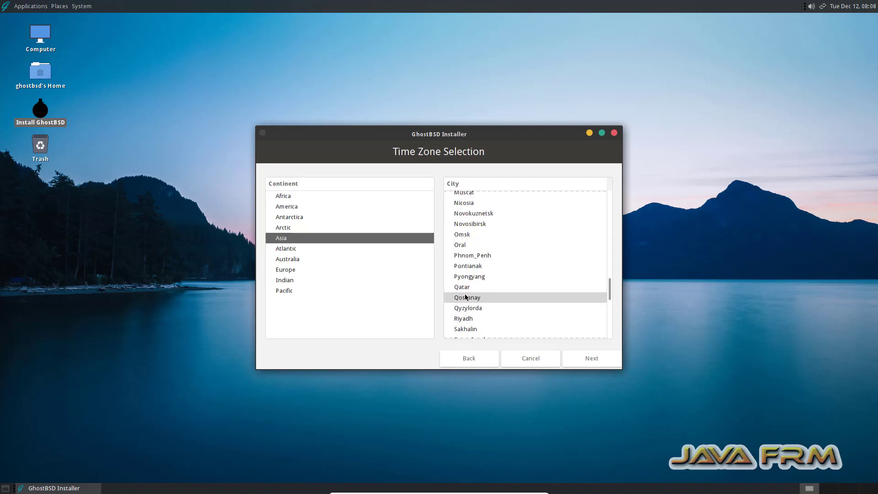
pyautogui.scroll(-1, 467, 296)
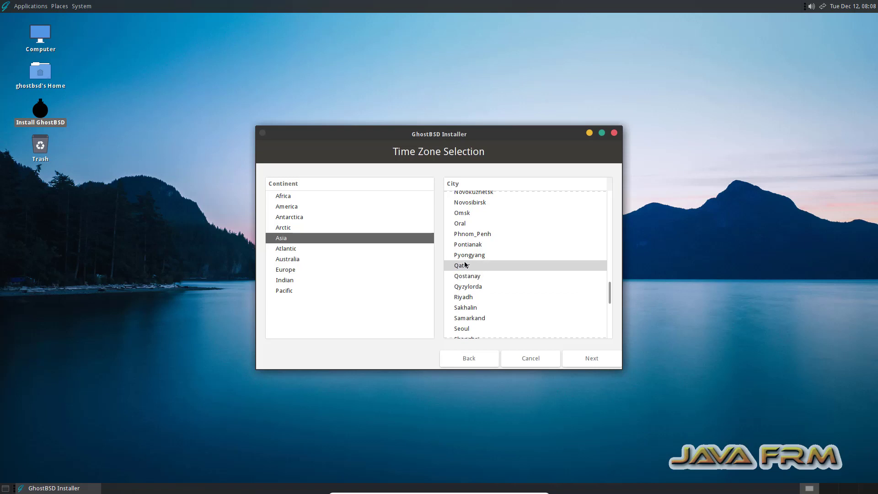
pyautogui.write('k')
pyautogui.click(327, 239)
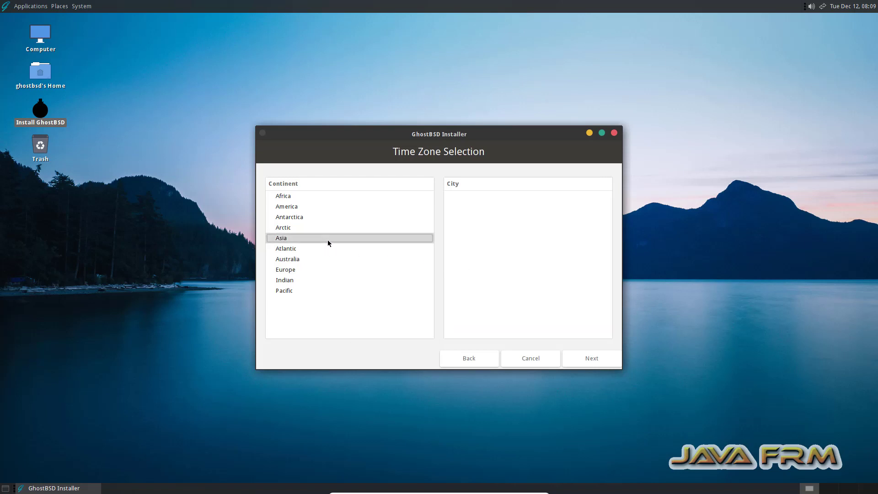
pyautogui.click(461, 250)
pyautogui.write('k')
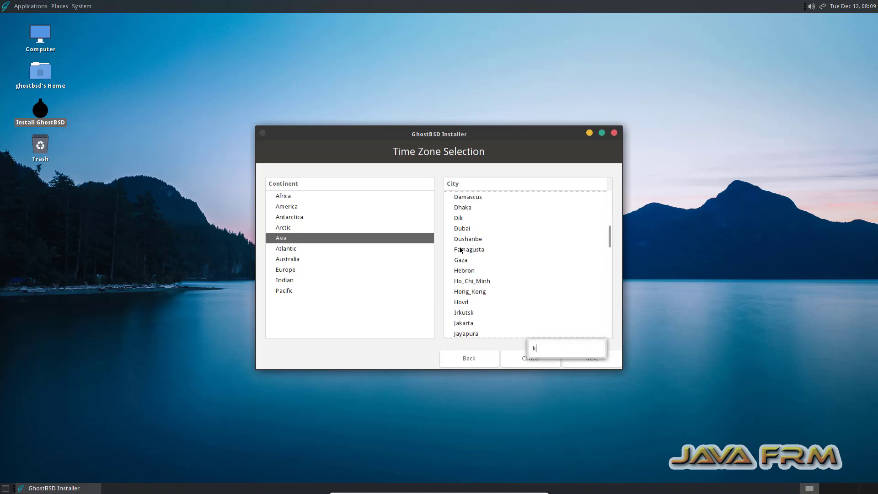
pyautogui.write('kk')
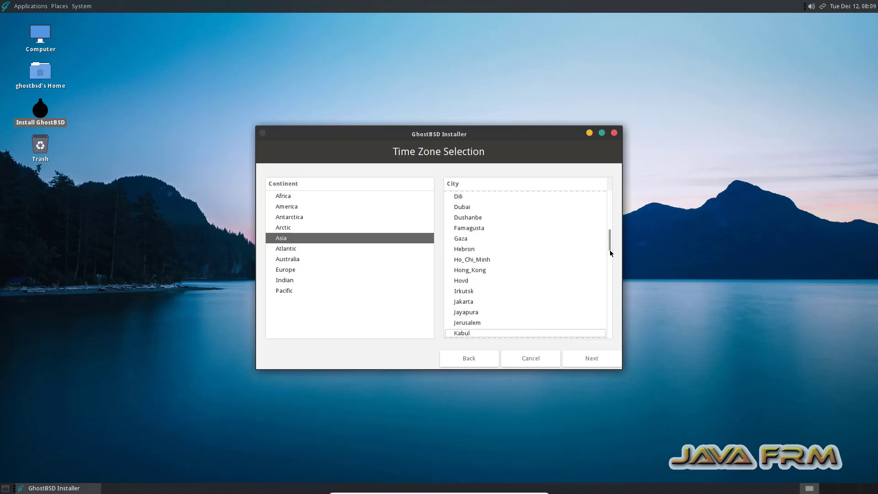
pyautogui.click(461, 334)
pyautogui.press('Down')
pyautogui.press('Down')
pyautogui.press('Down')
pyautogui.press('Down')
pyautogui.press('Down')
pyautogui.press('Down')
pyautogui.press('Down')
pyautogui.press('Down')
pyautogui.press('Down')
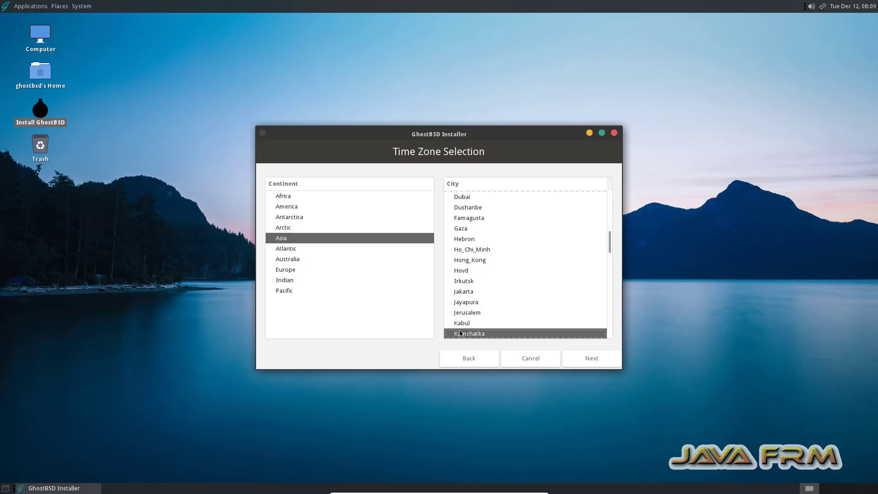
pyautogui.press('Up')
pyautogui.press('Up')
pyautogui.press('Up')
pyautogui.press('Up')
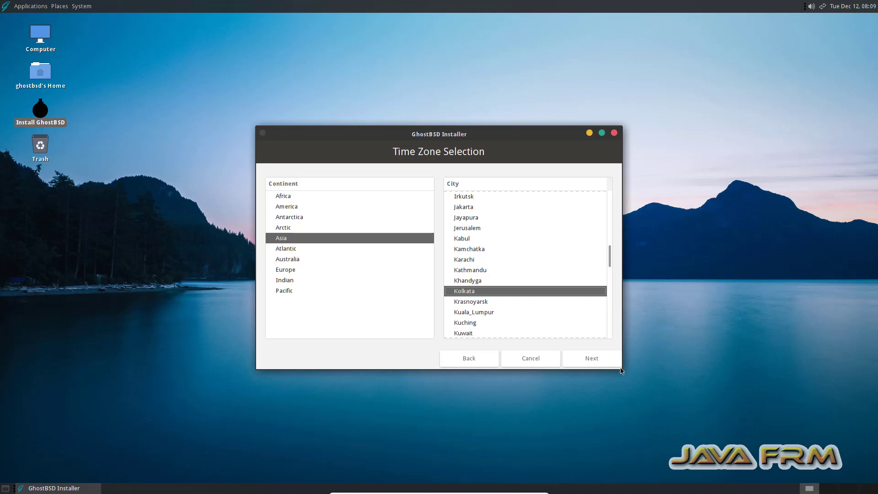
pyautogui.click(604, 361)
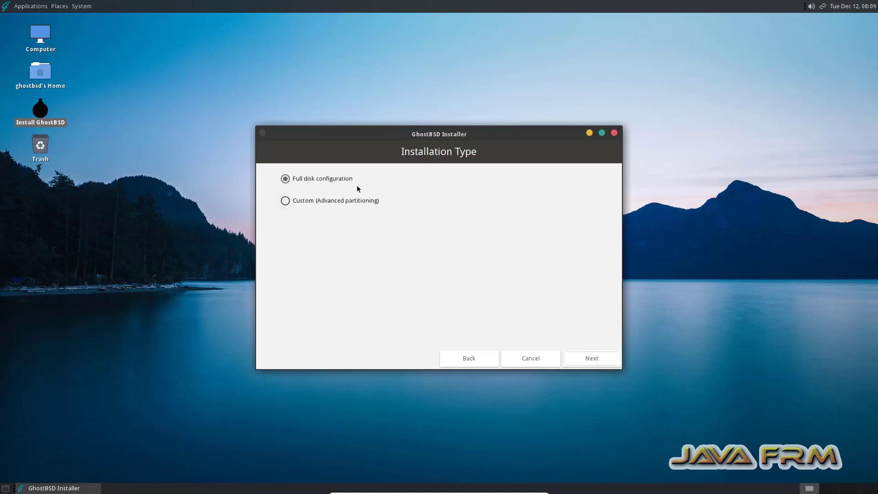
# Configure a full-disk installation with a single-disk ZFS pool on ada0 and the FreeBSD BIOS loader only
pyautogui.click(602, 362)
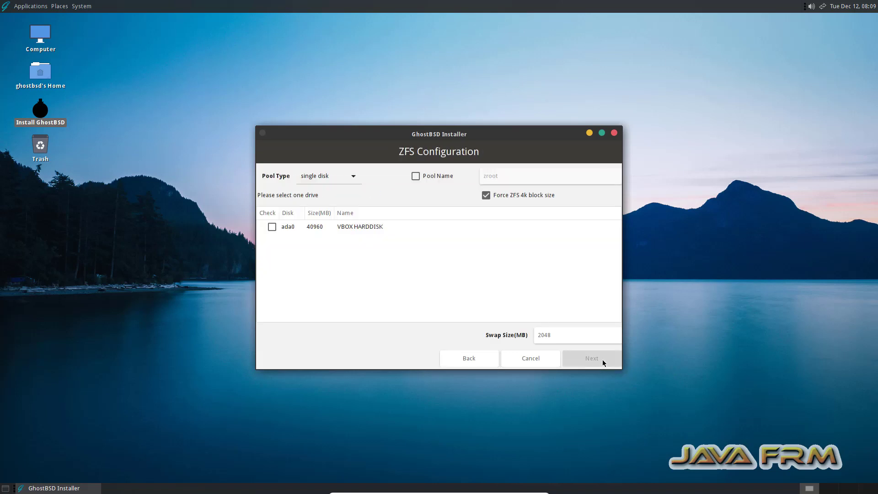
pyautogui.click(272, 228)
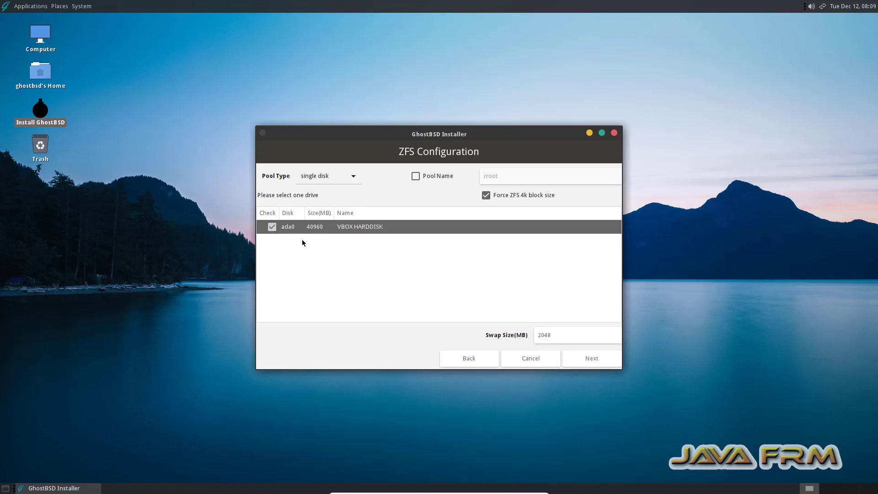
pyautogui.click(597, 359)
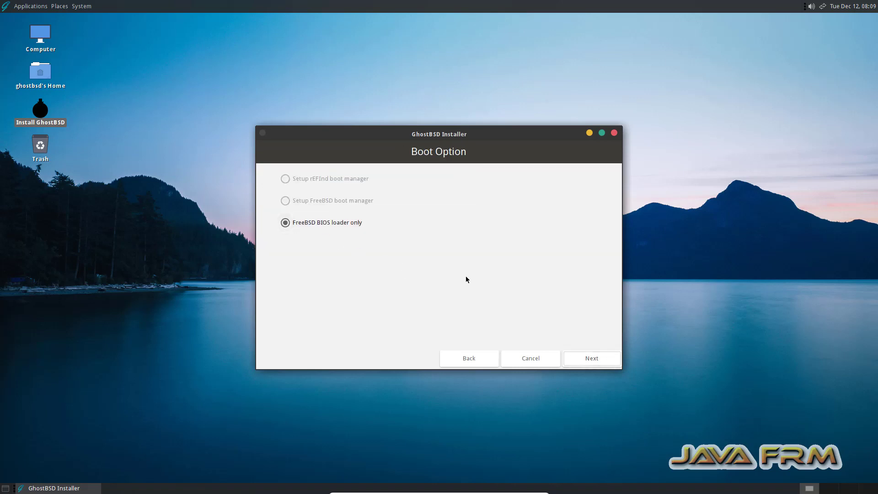
pyautogui.click(591, 360)
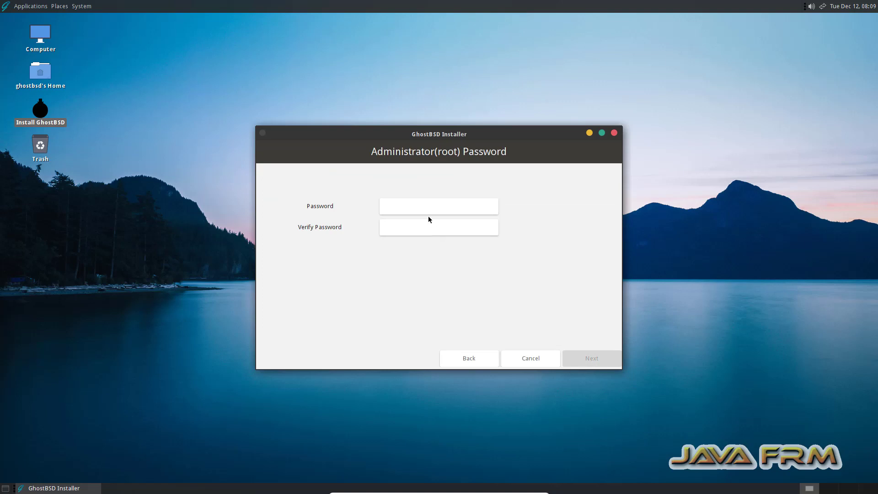
# Enter and verify the administrator (root) password, and continue to the user setup
pyautogui.click(420, 207)
pyautogui.write('••••••••••')
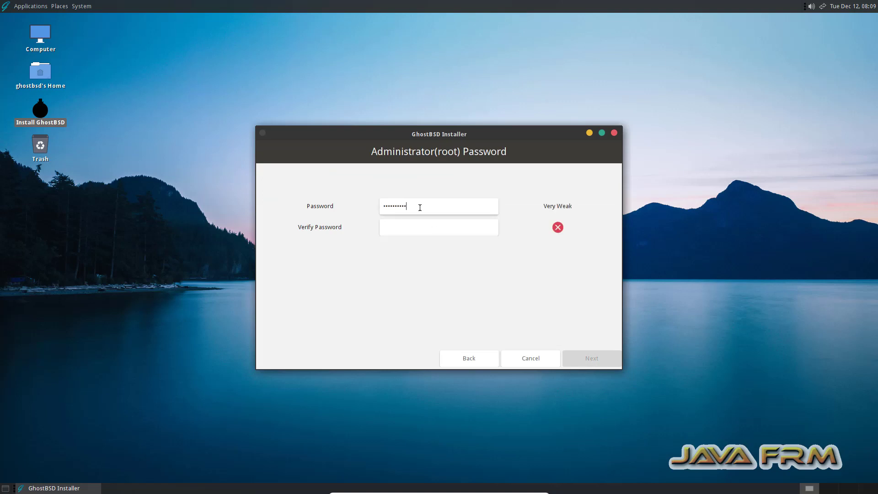
pyautogui.click(401, 231)
pyautogui.write('••••••••••')
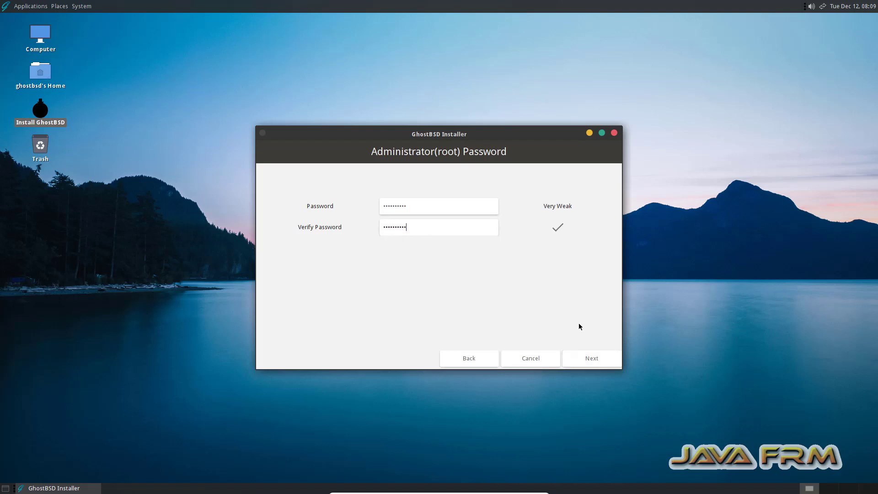
pyautogui.click(598, 362)
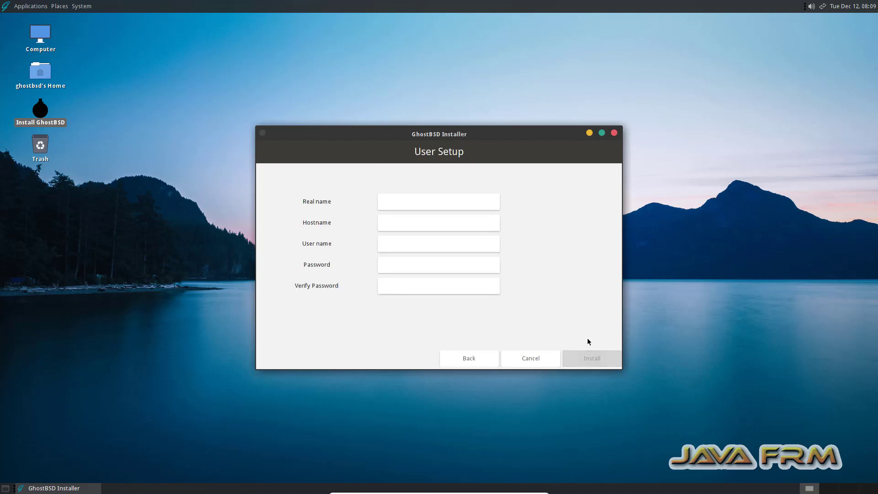
# Fill in the real name as javafrm and shorten the hostname to ghostbsd-pc
pyautogui.click(407, 206)
pyautogui.write('javafrm')
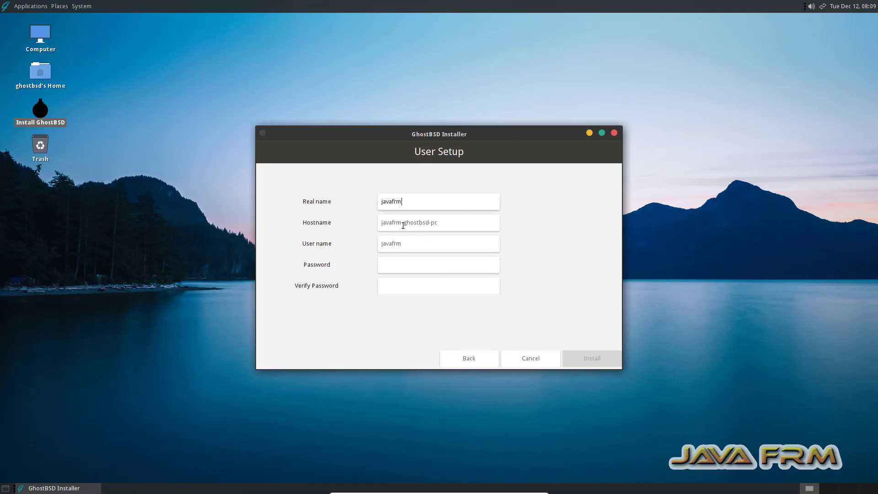
pyautogui.moveTo(403, 225); pyautogui.dragTo(327, 218)
pyautogui.press('BackSpace')
# Enter the new user account's password and repeat it for verification
pyautogui.click(393, 265)
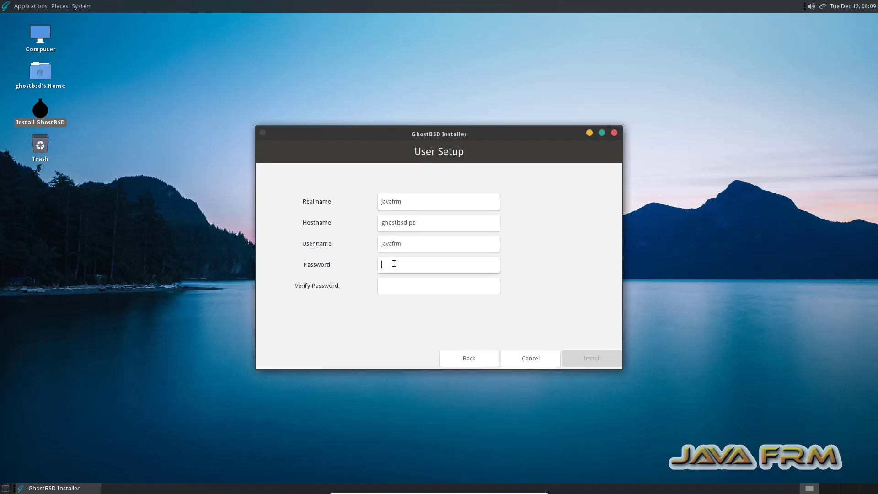
pyautogui.write('123678')
pyautogui.click(397, 293)
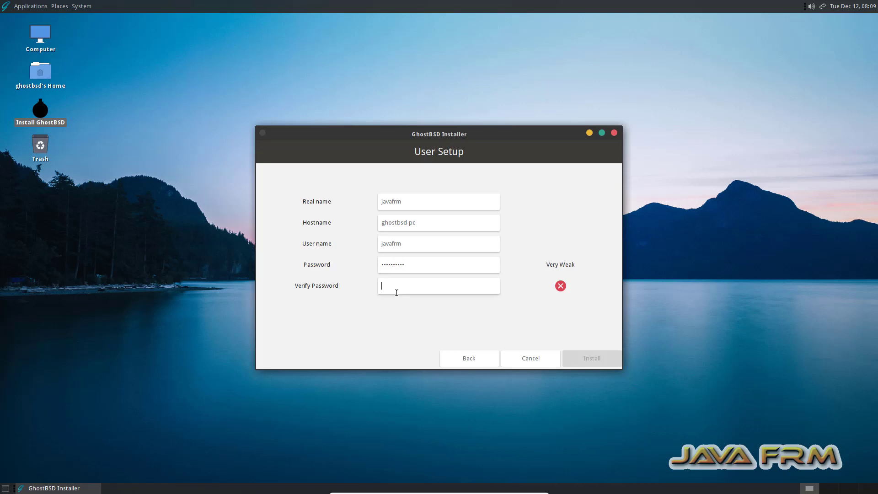
pyautogui.write('1234567890')
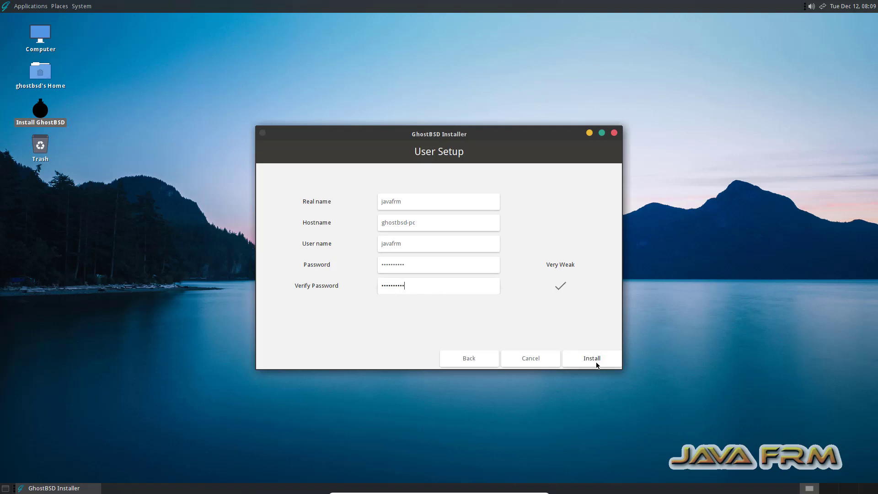
# Run the GhostBSD installation and dismiss the completion dialog without restarting
pyautogui.click(594, 361)
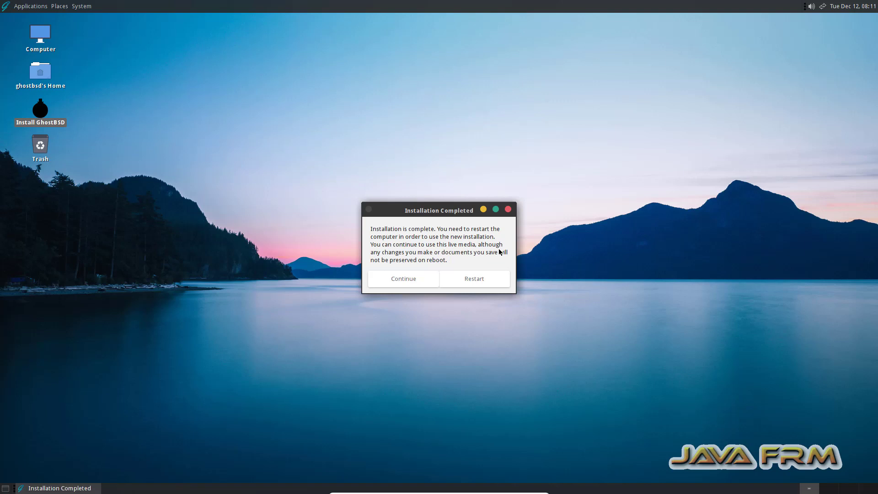
pyautogui.click(507, 209)
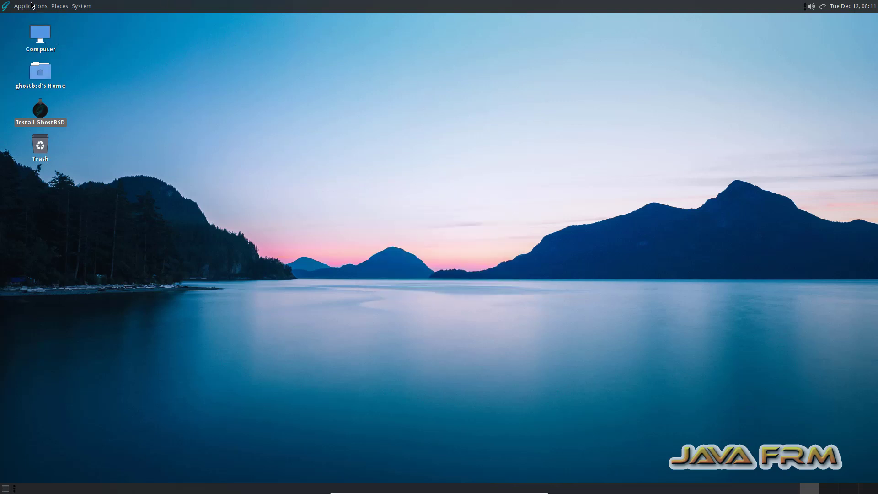
# Shut down the GhostBSD live session
pyautogui.click(81, 6)
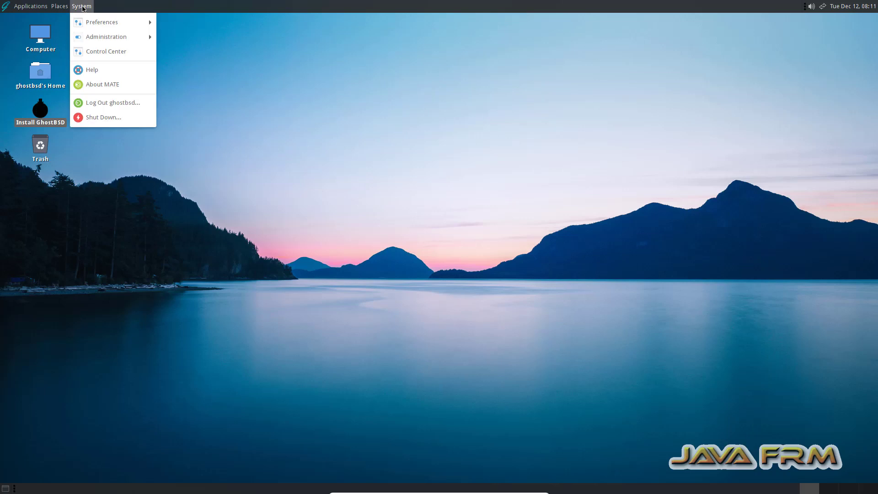
pyautogui.click(114, 122)
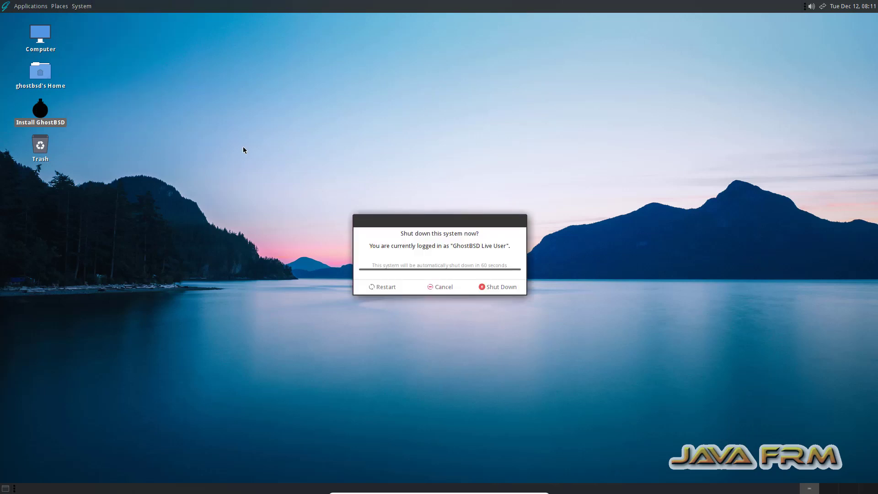
pyautogui.click(509, 285)
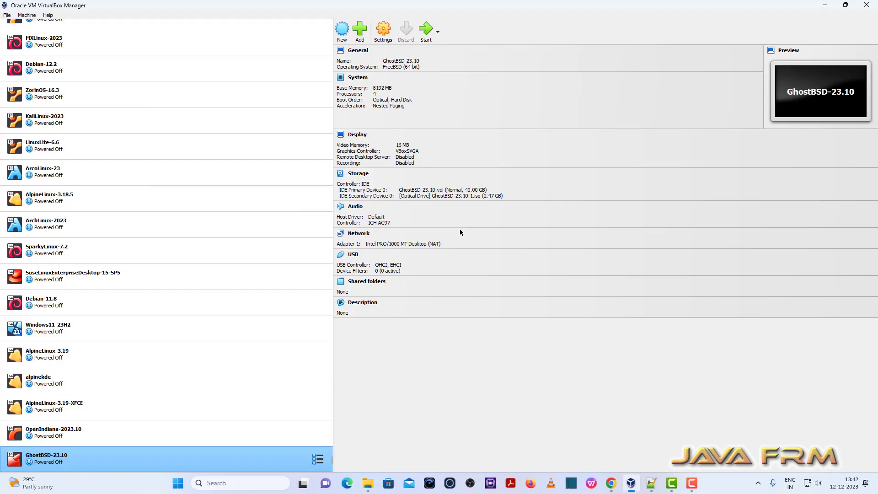
# In the GhostBSD-23.10 machine's advanced general settings, set both Shared Clipboard and Drag'n'Drop to Bidirectional
pyautogui.click(383, 30)
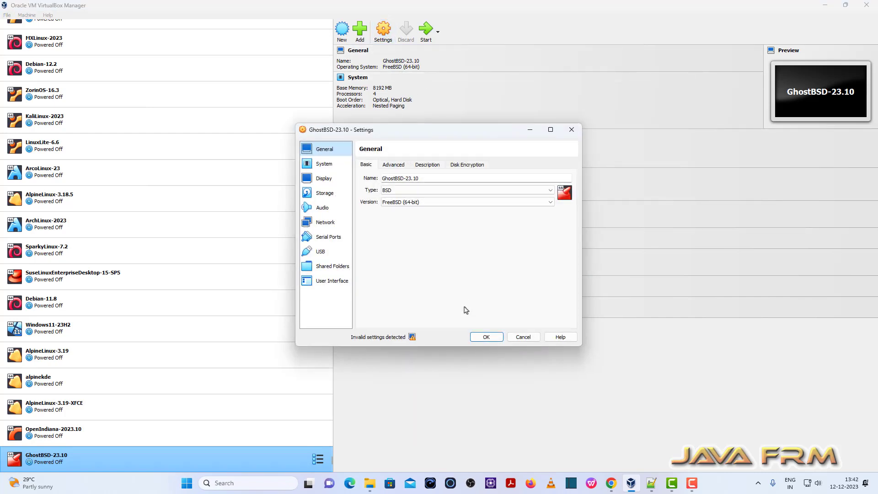
pyautogui.click(393, 165)
pyautogui.click(415, 192)
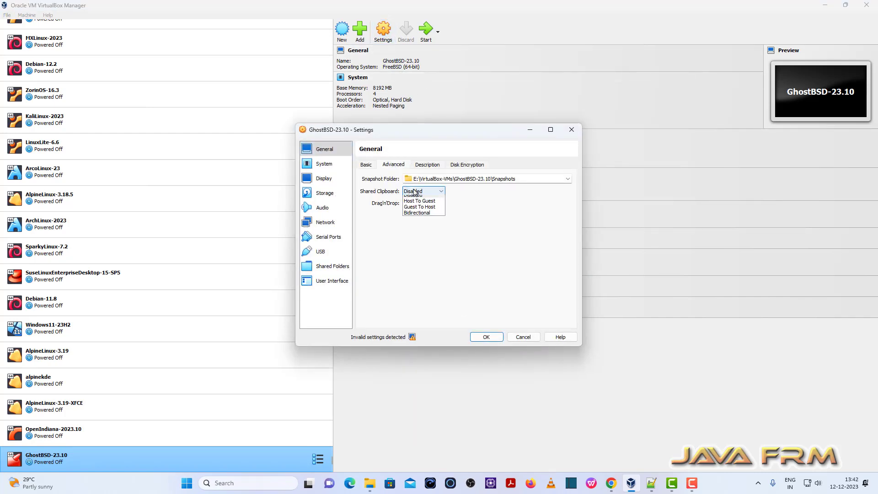
pyautogui.click(416, 213)
pyautogui.click(421, 203)
pyautogui.click(429, 228)
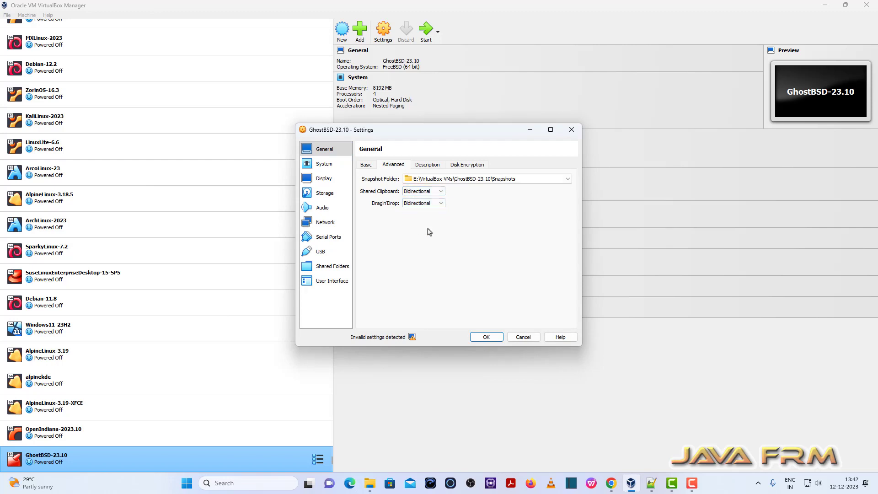
# Move Hard Disk to the top of the machine's boot order, disable Optical booting, and save the settings
pyautogui.click(324, 179)
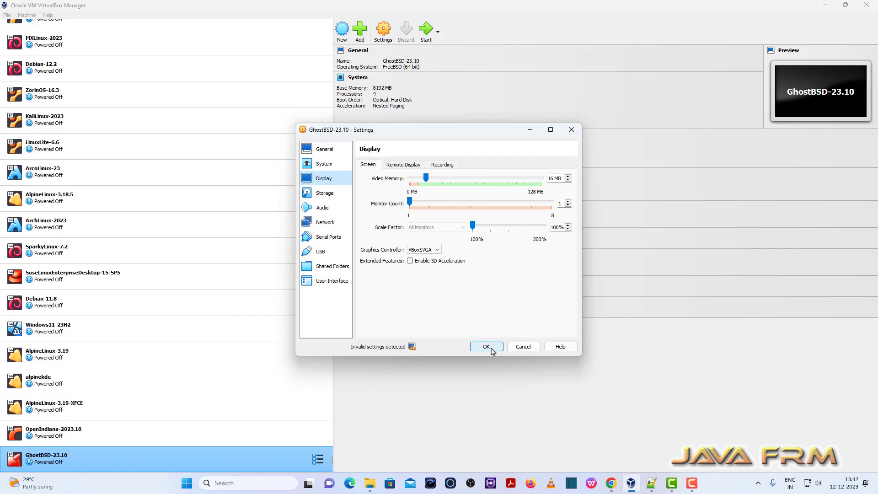
pyautogui.click(325, 165)
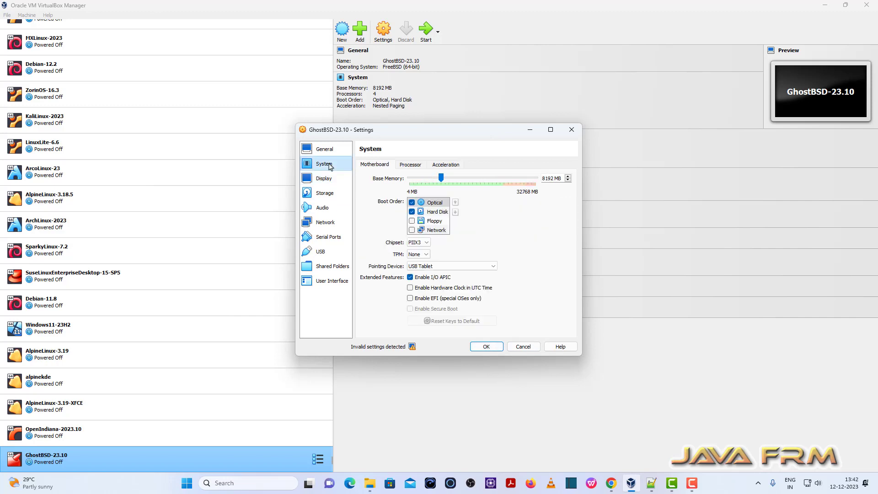
pyautogui.click(433, 211)
pyautogui.click(455, 202)
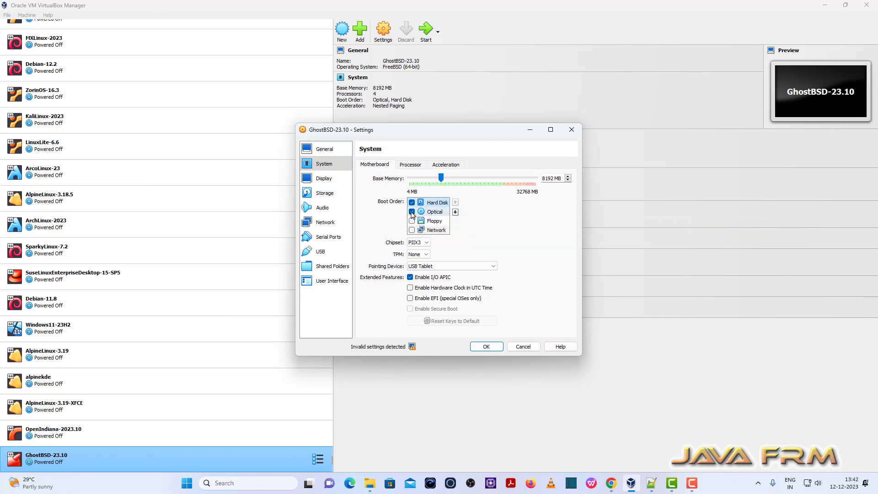
pyautogui.click(412, 213)
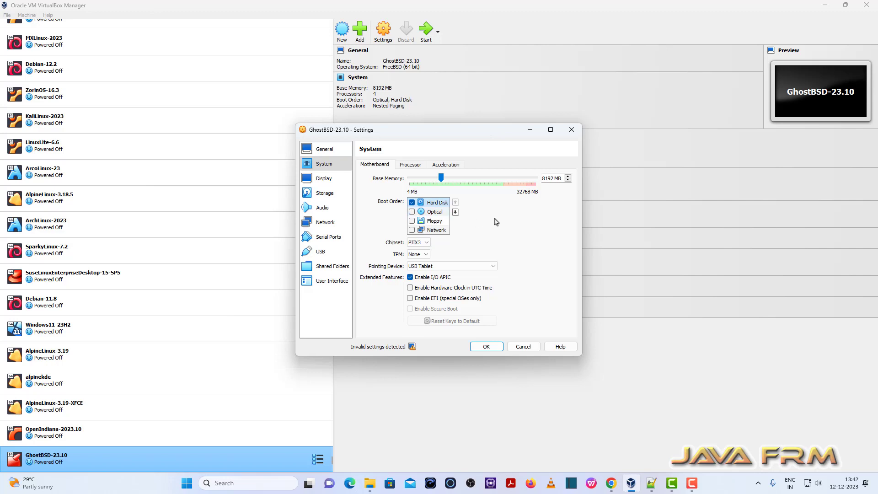
pyautogui.click(497, 348)
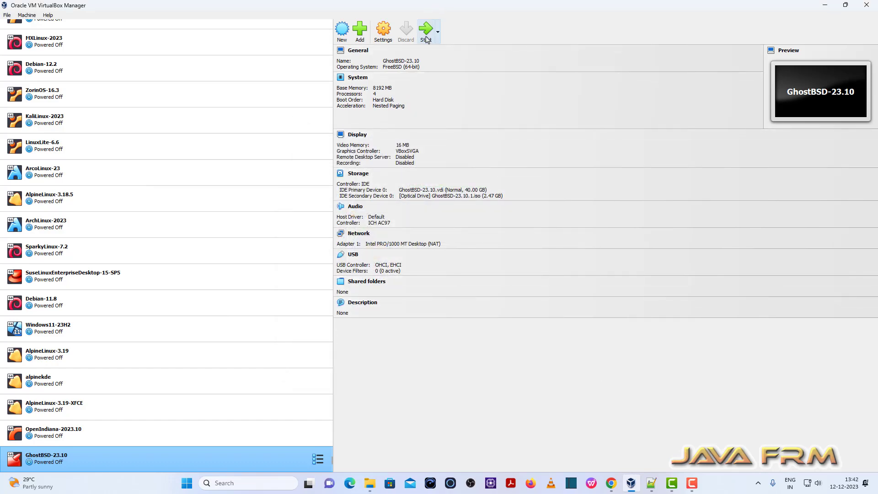
# Start the GhostBSD-23.10 virtual machine and switch its display to full-screen mode
pyautogui.click(426, 32)
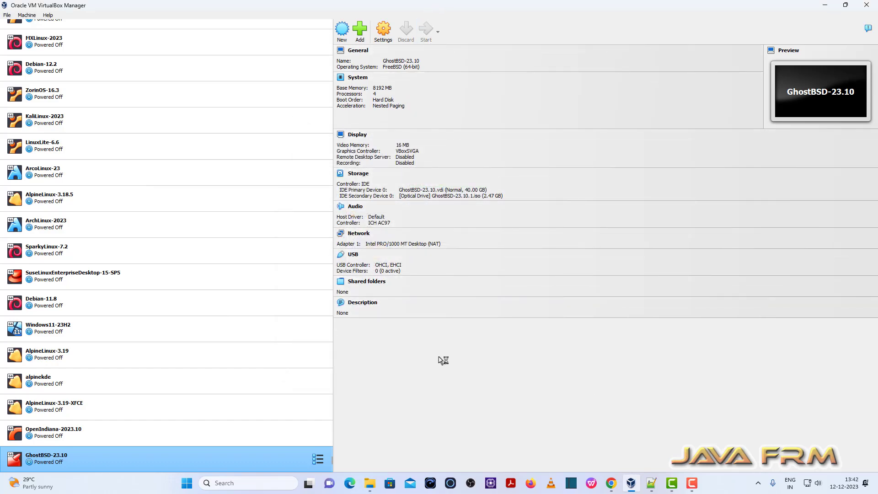
pyautogui.click(48, 15)
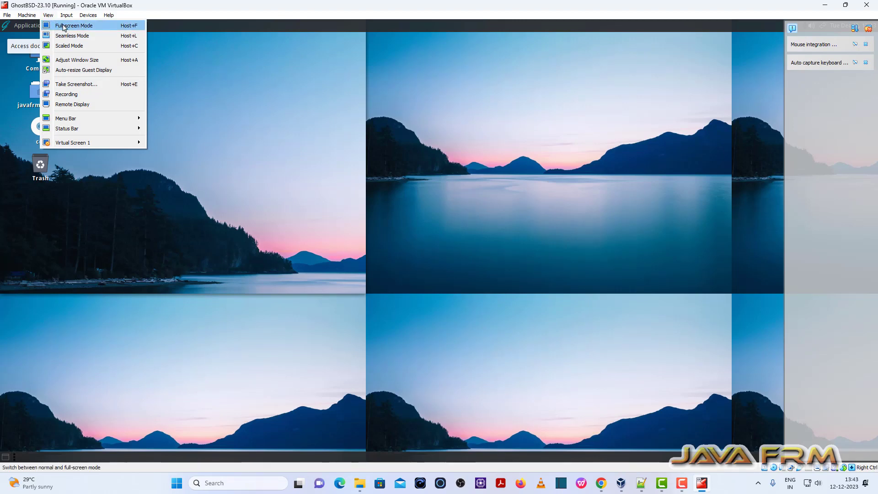
pyautogui.click(61, 25)
pyautogui.click(421, 277)
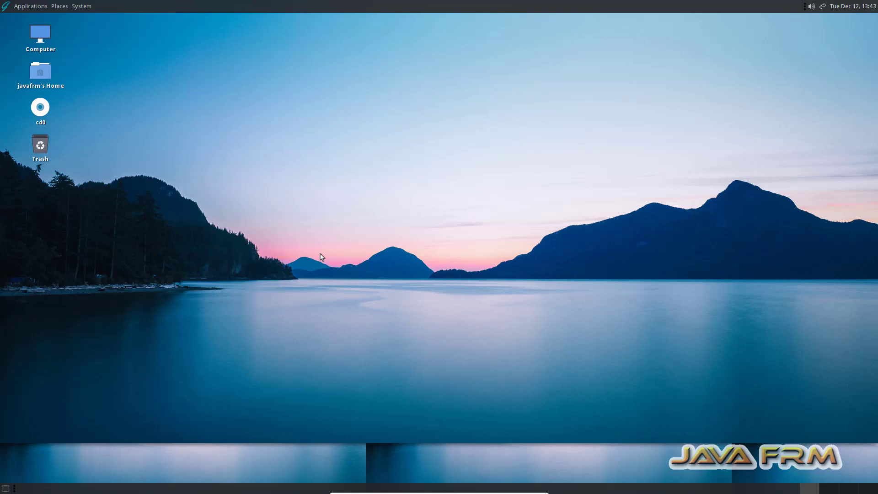
# Open a terminal from the GhostBSD desktop and maximize it
pyautogui.rightClick(322, 130)
pyautogui.click(396, 185)
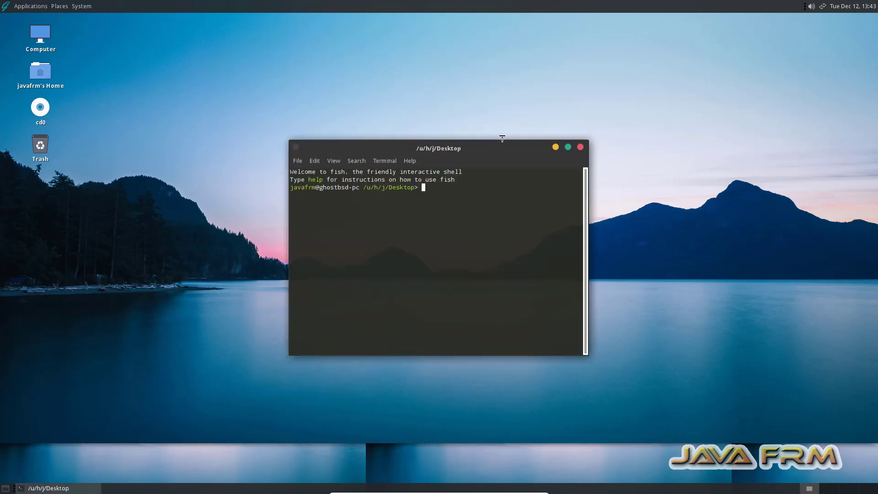
pyautogui.click(568, 149)
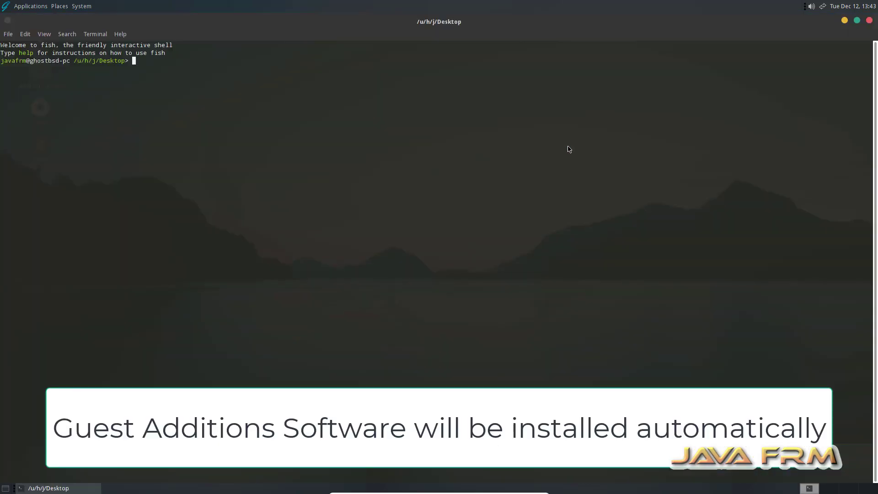
# Switch to the root account in the terminal with su, entering the root password
pyautogui.press('Return')
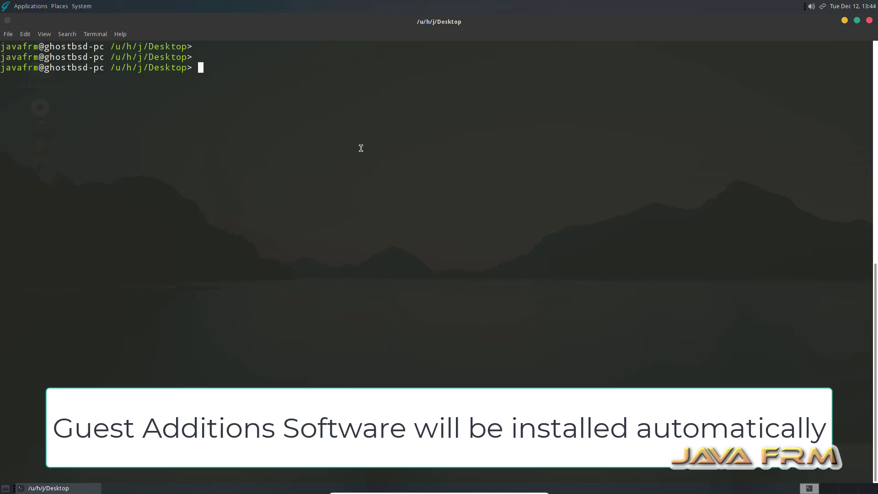
pyautogui.write('su')
pyautogui.press('Return')
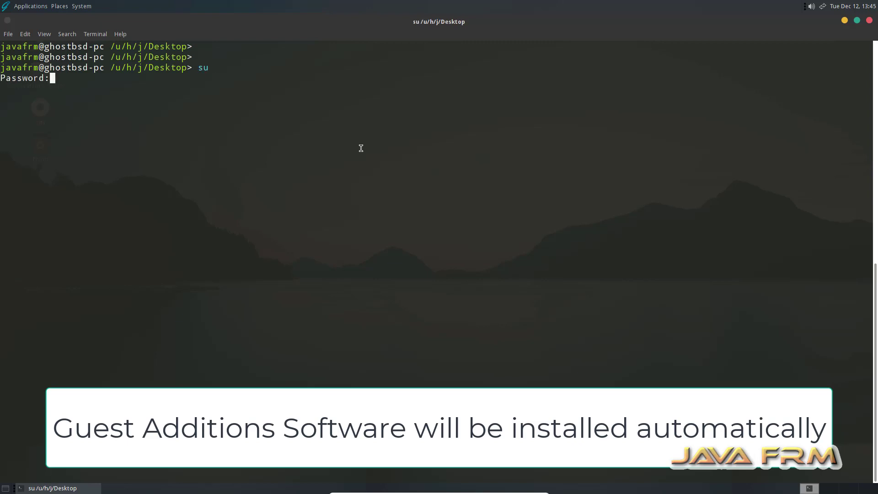
pyautogui.press('Return')
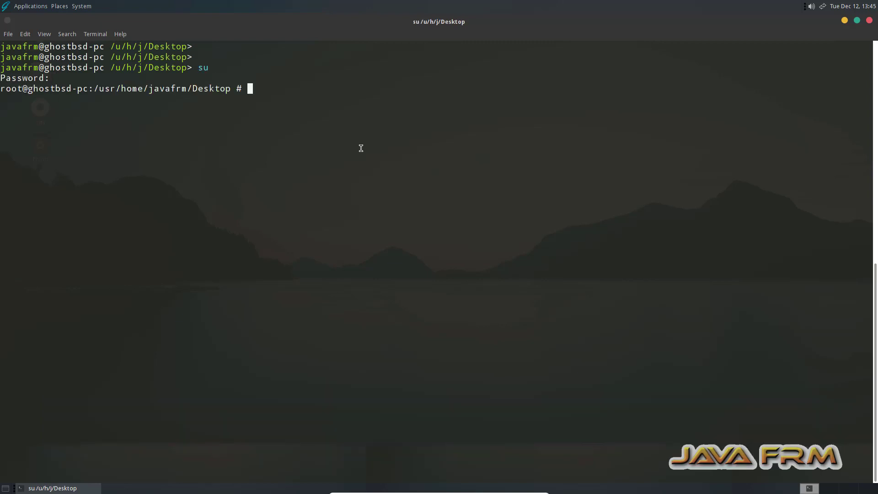
pyautogui.press('Return')
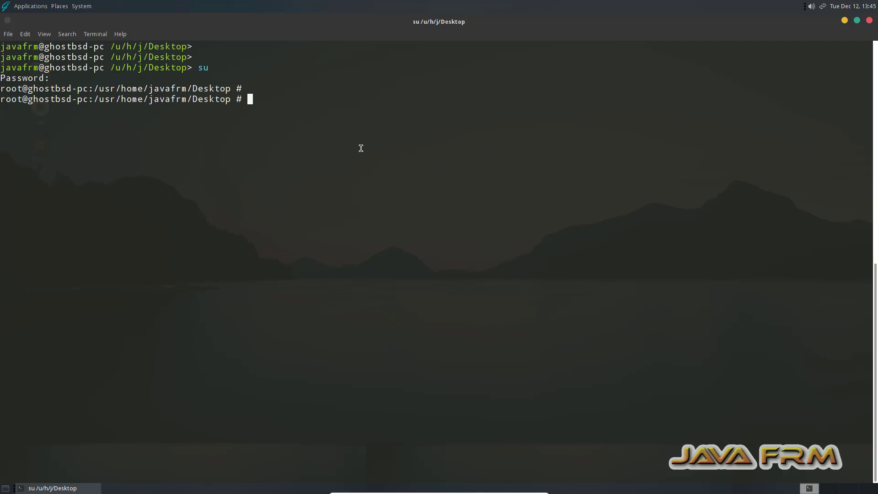
# Run pkg install virtualbox-ose-additions and highlight the final output line and the package name to check the result
pyautogui.write('pkg install')
pyautogui.write('virtualbox')
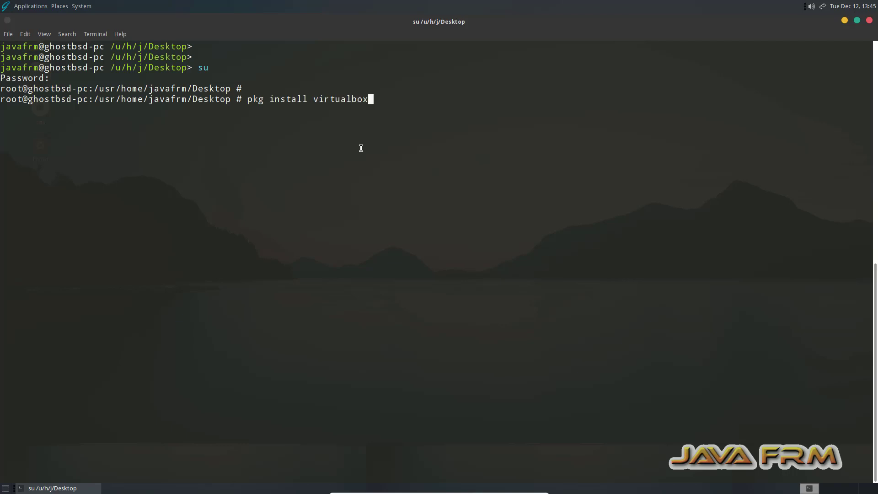
pyautogui.write('-ose-additions')
pyautogui.press('Return')
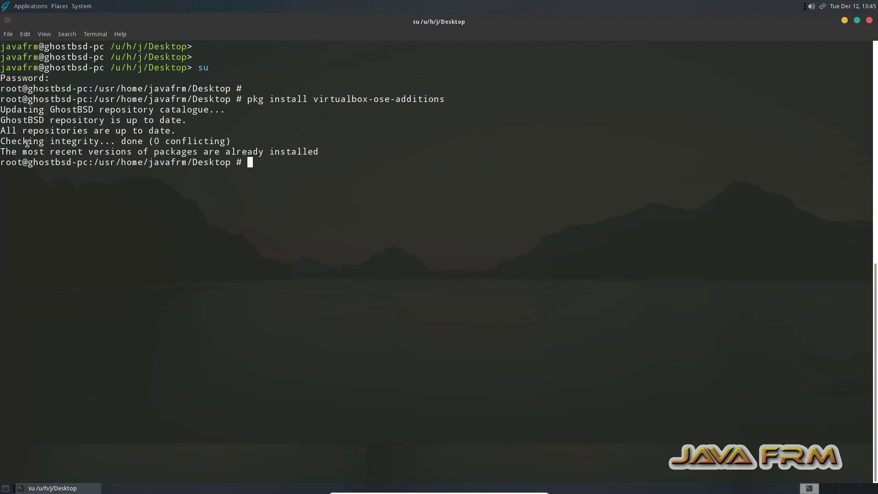
pyautogui.moveTo(1, 152); pyautogui.dragTo(319, 151)
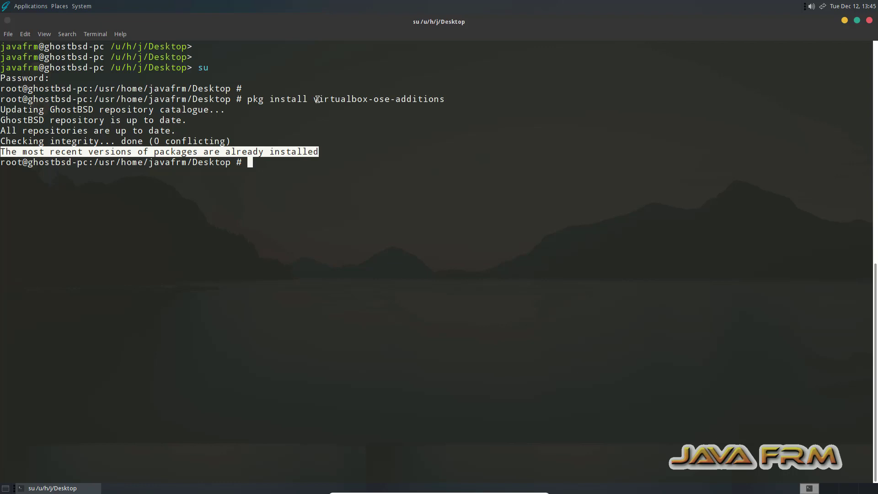
pyautogui.moveTo(322, 99); pyautogui.dragTo(444, 100)
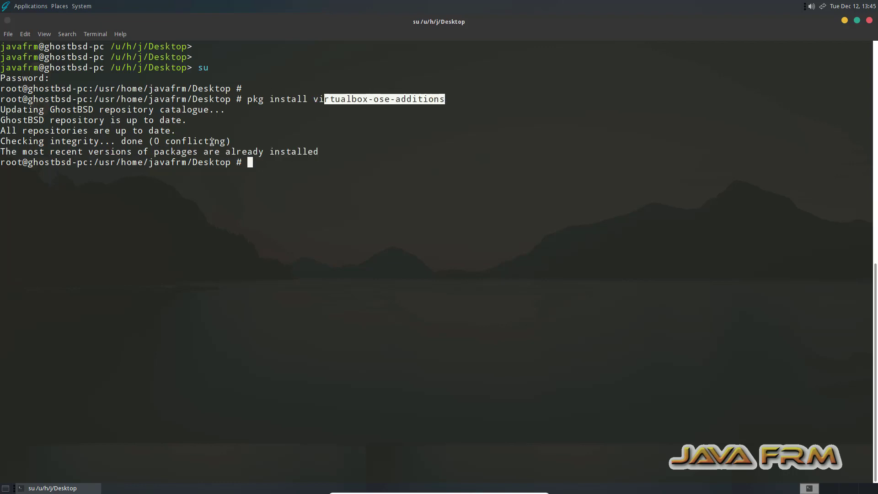
pyautogui.click(354, 171)
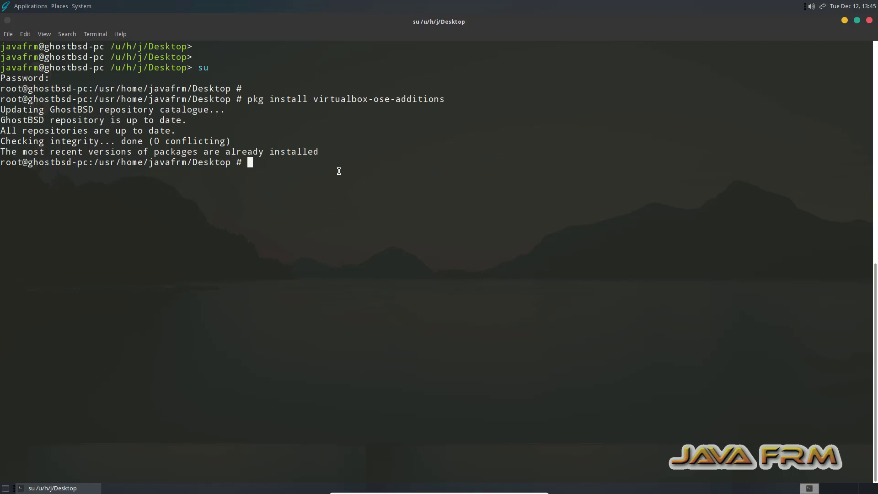
# Clear the terminal and list the mounted file systems with df -kh
pyautogui.write('clear')
pyautogui.press('Return')
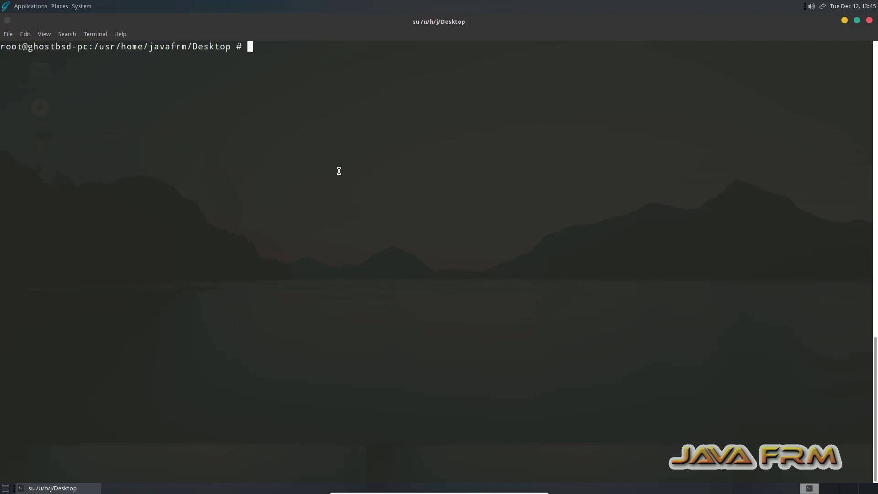
pyautogui.press('Return')
pyautogui.press('Return')
pyautogui.write('df -kh')
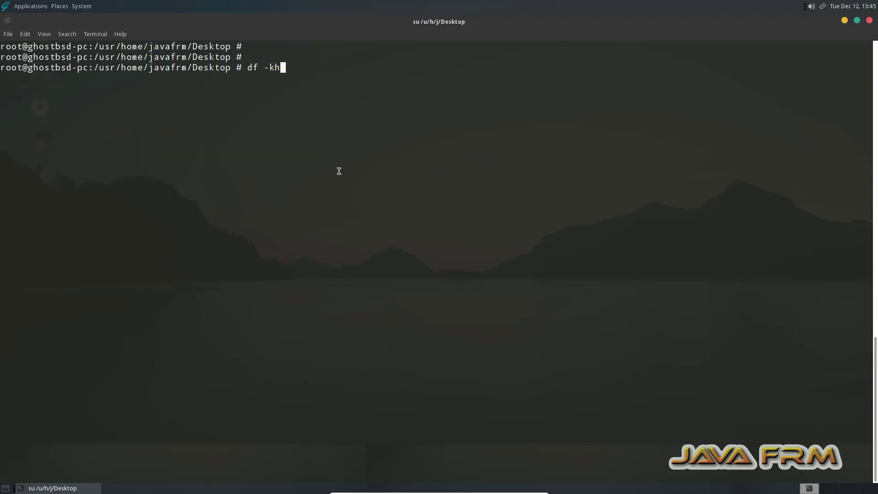
pyautogui.press('Return')
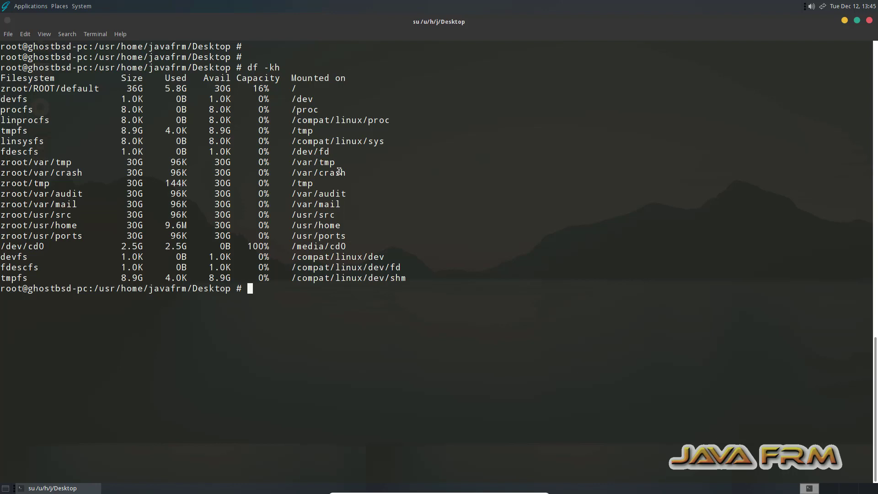
pyautogui.write('cat /etc/re')
pyautogui.press('Tab')
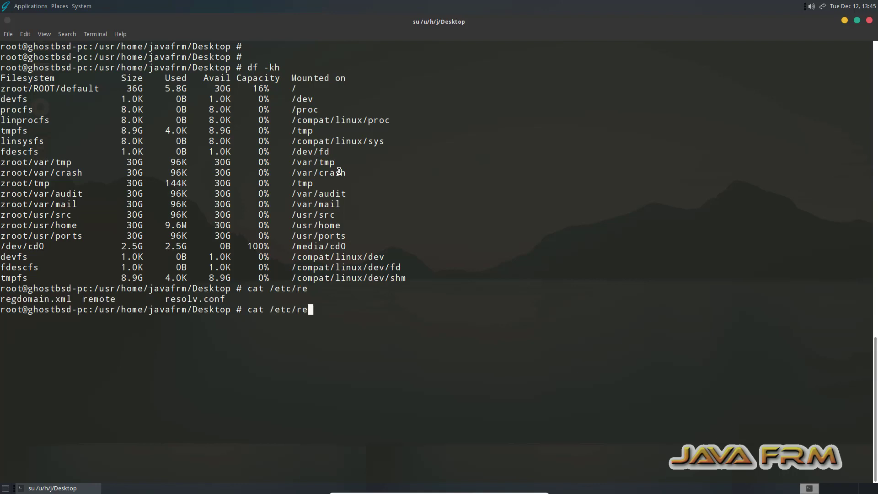
pyautogui.press('BackSpace')
pyautogui.press('BackSpace')
pyautogui.write('gh')
pyautogui.press('BackSpace')
pyautogui.press('BackSpace')
pyautogui.press('BackSpace')
pyautogui.press('BackSpace')
pyautogui.press('BackSpace')
pyautogui.press('BackSpace')
pyautogui.press('BackSpace')
pyautogui.press('BackSpace')
pyautogui.press('BackSpace')
pyautogui.press('BackSpace')
pyautogui.press('BackSpace')
# Test guest-to-host clipboard sharing by copying the terminal output and pasting it into the new 28 document in Notepad++ on the host
pyautogui.moveTo(227, 311); pyautogui.dragTo(8, 56)
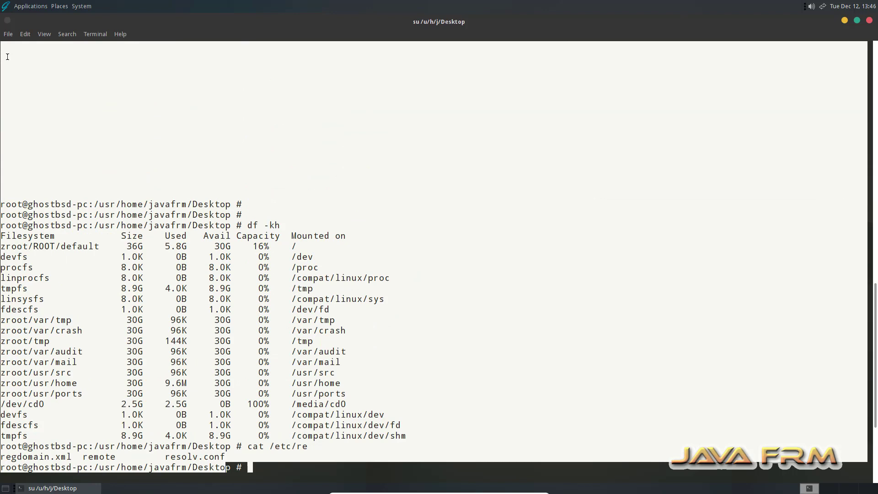
pyautogui.rightClick(41, 214)
pyautogui.click(79, 268)
pyautogui.click(519, 490)
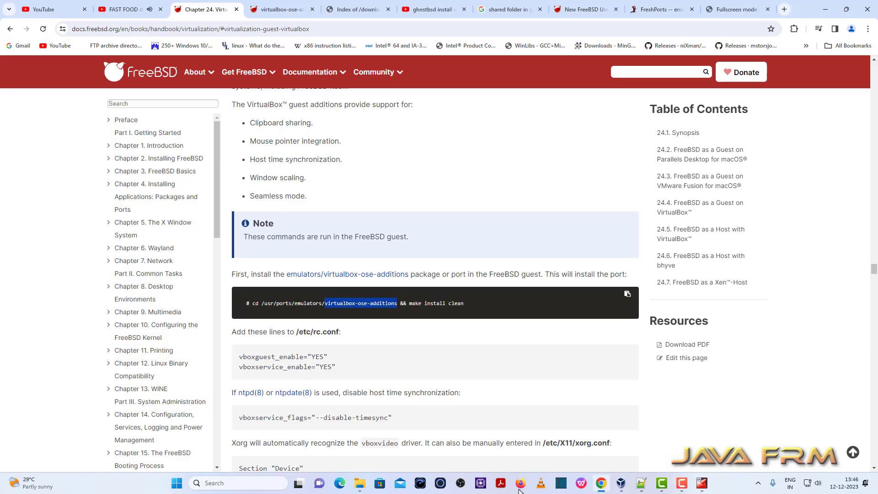
pyautogui.click(642, 483)
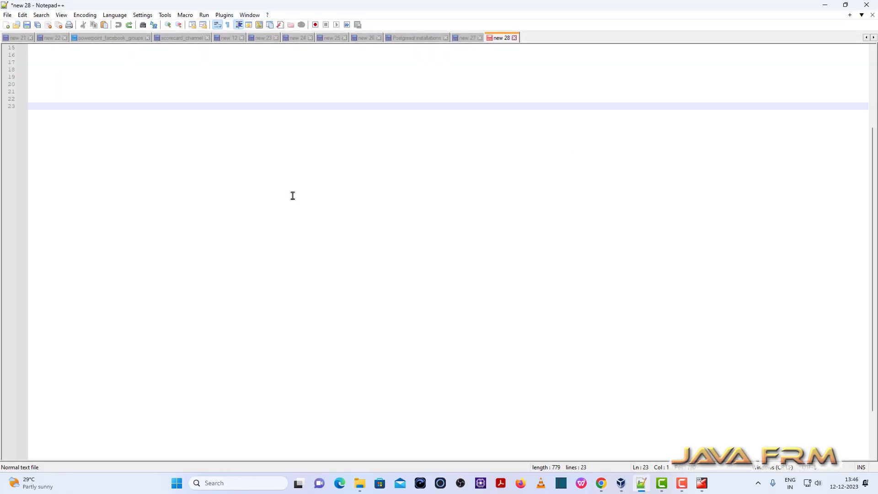
pyautogui.hotkey('ctrl', 'v')
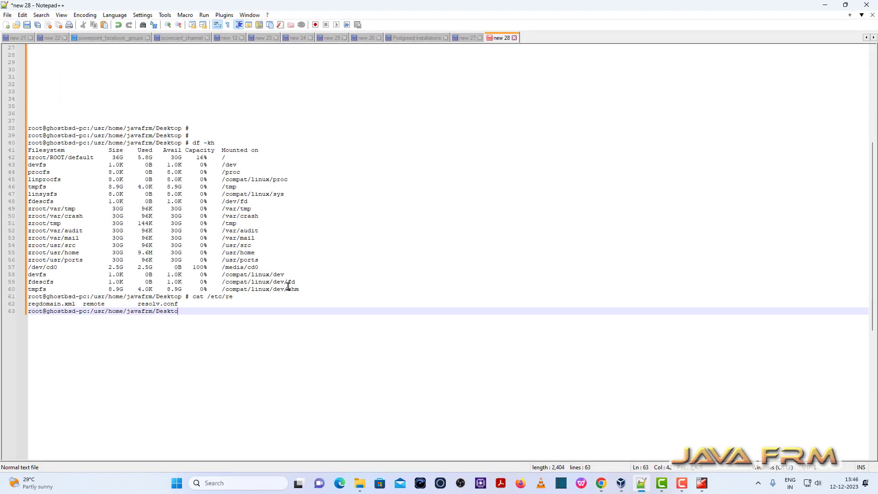
pyautogui.scroll(-1, 288, 286)
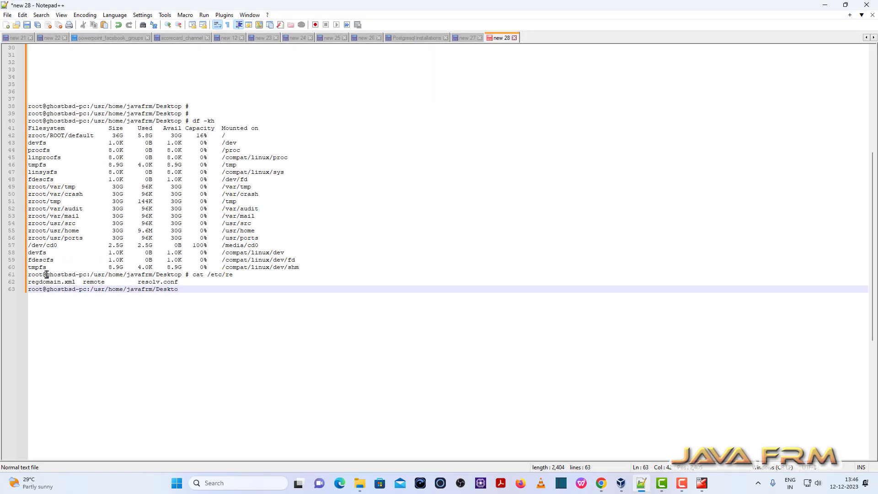
pyautogui.moveTo(47, 274); pyautogui.dragTo(204, 304)
# Add the line "Welcome to GhostBSD 23.10" below the pasted terminal output in the new 28 document and copy it
pyautogui.click(191, 293)
pyautogui.press('Return')
pyautogui.press('Return')
pyautogui.press('Return')
pyautogui.write('W')
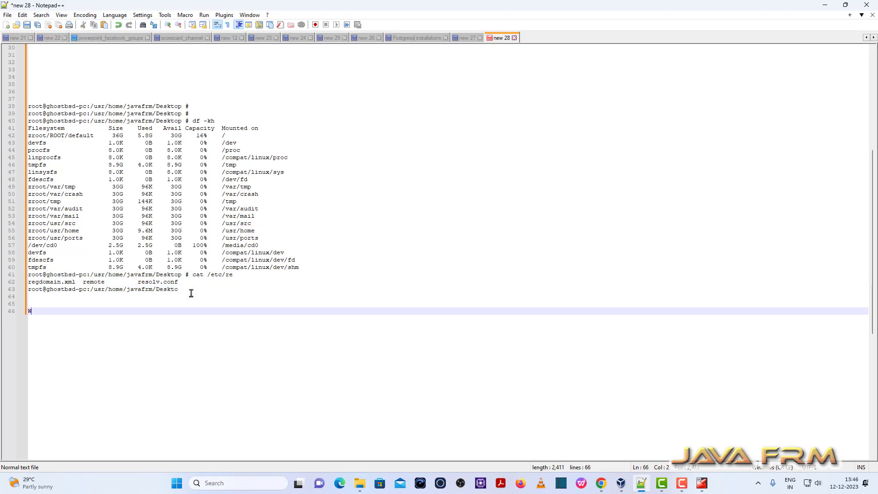
pyautogui.write('elcome to GhostBSD 23.10')
pyautogui.moveTo(121, 311); pyautogui.dragTo(13, 311)
pyautogui.rightClick(36, 313)
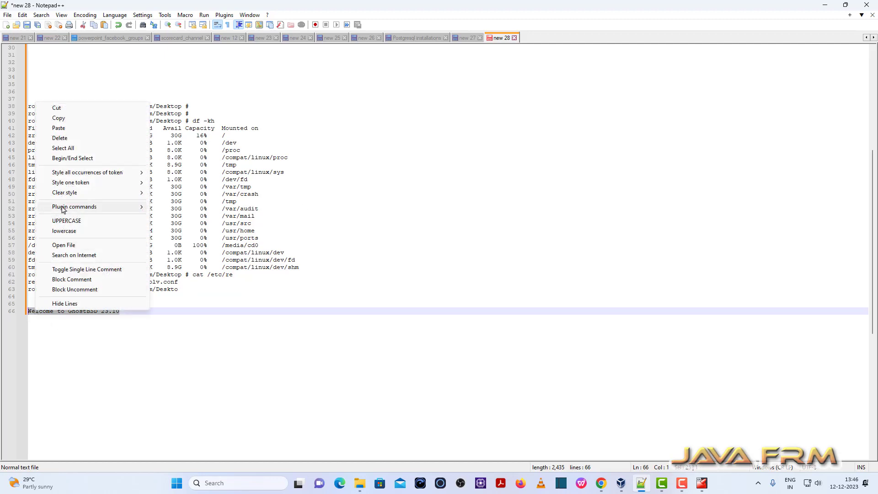
pyautogui.click(64, 118)
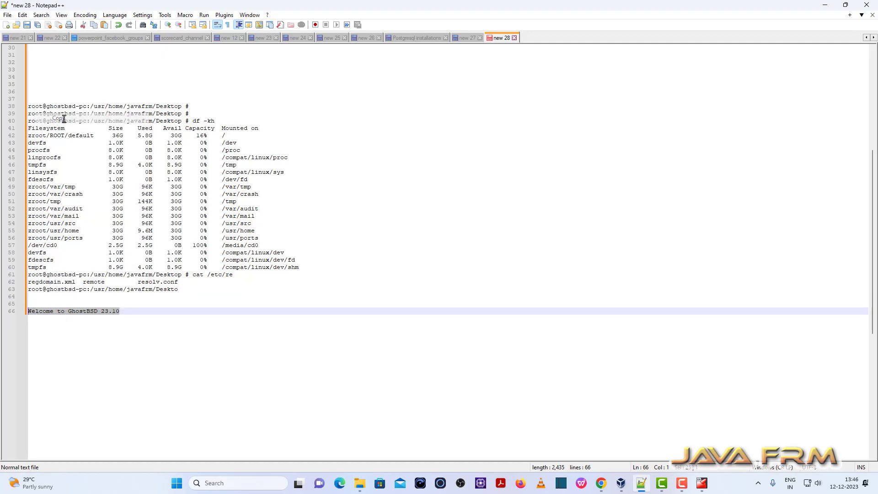
# Test host-to-guest clipboard sharing by clearing the GhostBSD terminal, pasting the copied welcome line at the prompt and running it
pyautogui.click(701, 483)
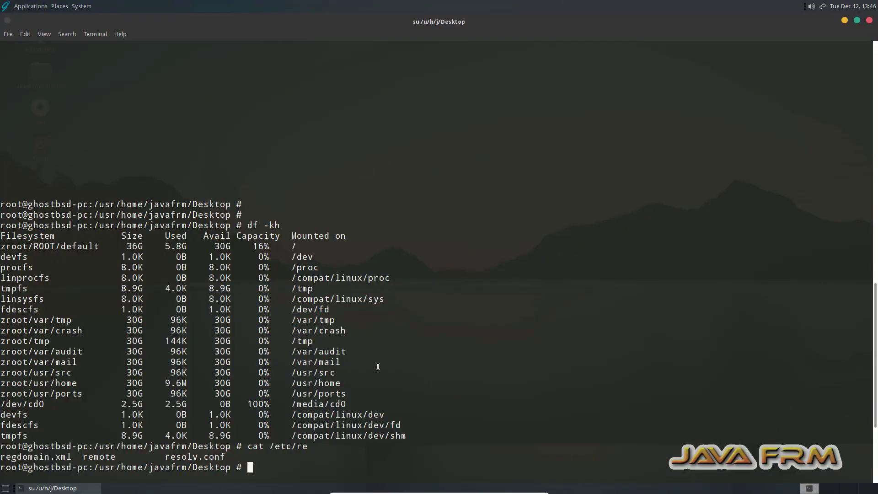
pyautogui.write('clear')
pyautogui.press('Return')
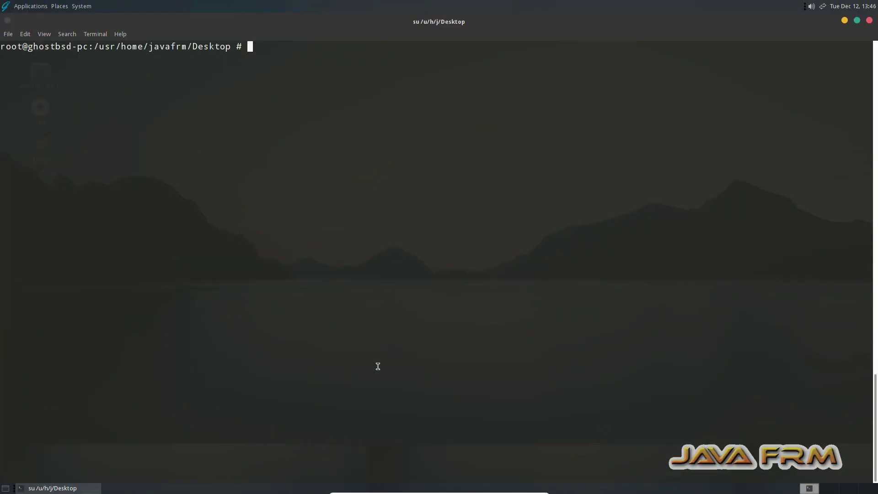
pyautogui.press('Return')
pyautogui.press('Return')
pyautogui.rightClick(325, 232)
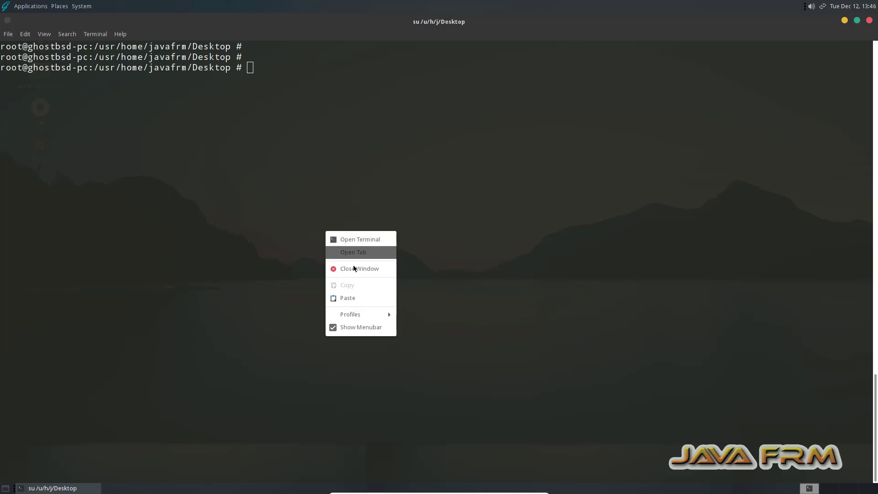
pyautogui.click(358, 298)
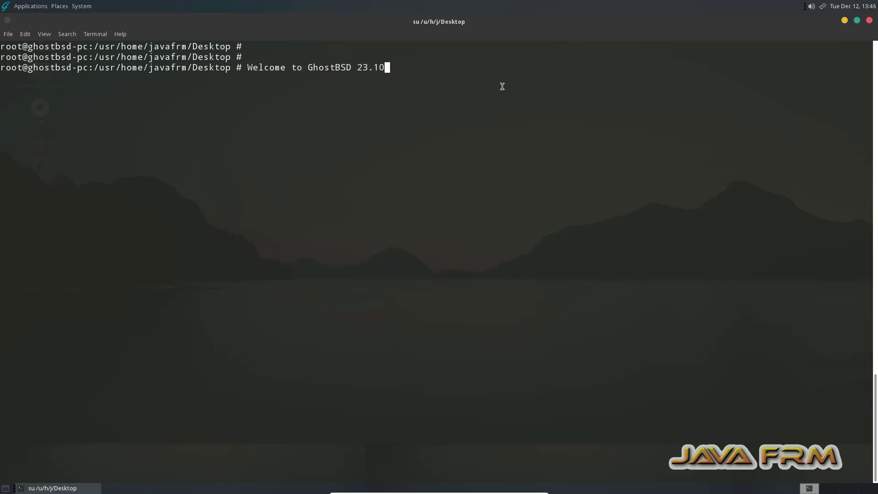
pyautogui.press('Return')
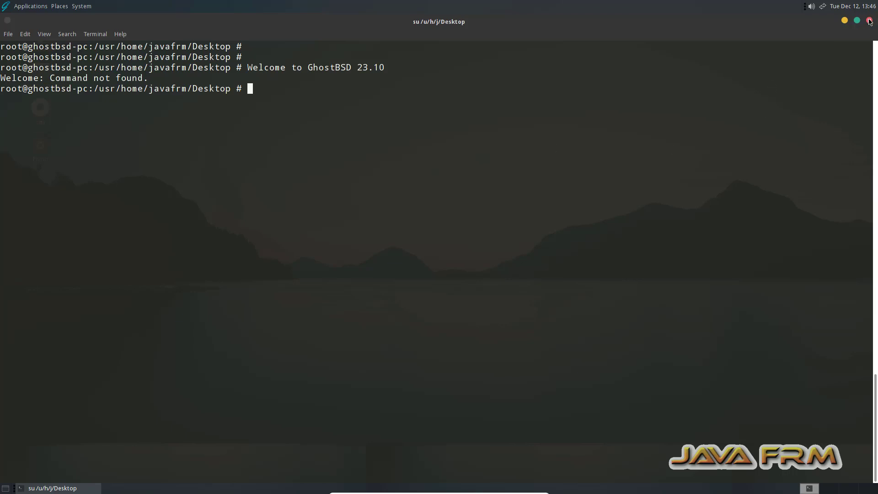
# Close the root terminal window, confirming the closure, and switch the virtual machine out of full-screen mode
pyautogui.click(869, 21)
pyautogui.click(486, 287)
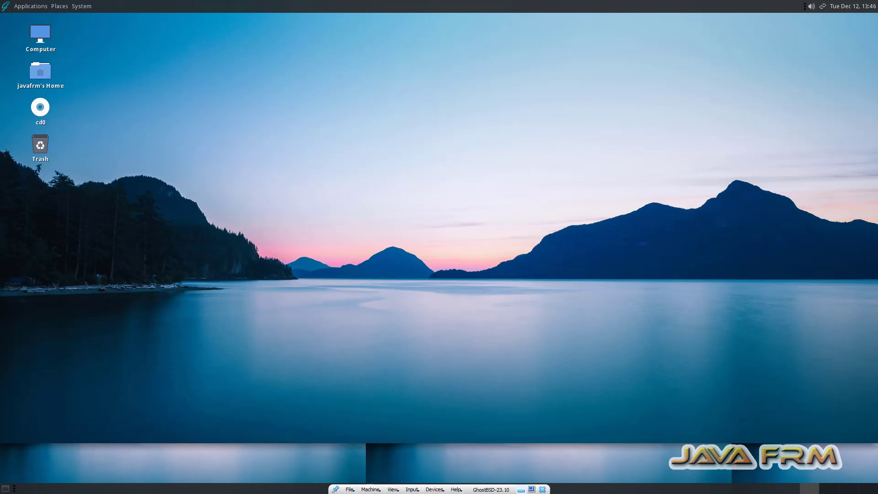
pyautogui.click(531, 491)
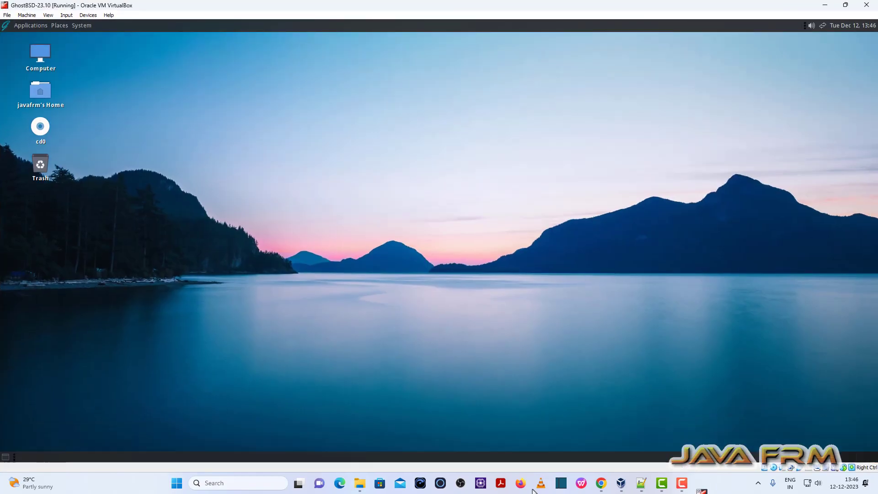
# Test drag-and-drop by transferring glassfish-6.2.5 and LLVM-17.0.6-win64 from the host's Softwares folder to the GhostBSD desktop
pyautogui.click(360, 484)
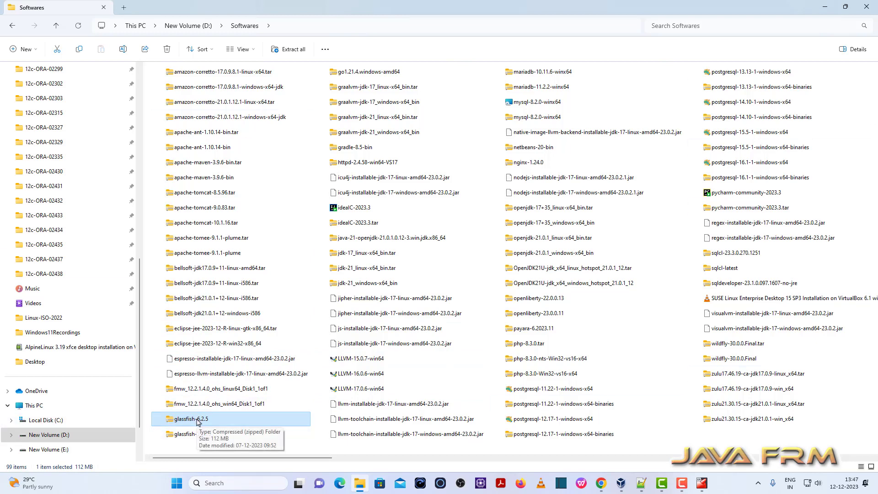
pyautogui.moveTo(197, 422); pyautogui.dragTo(280, 206)
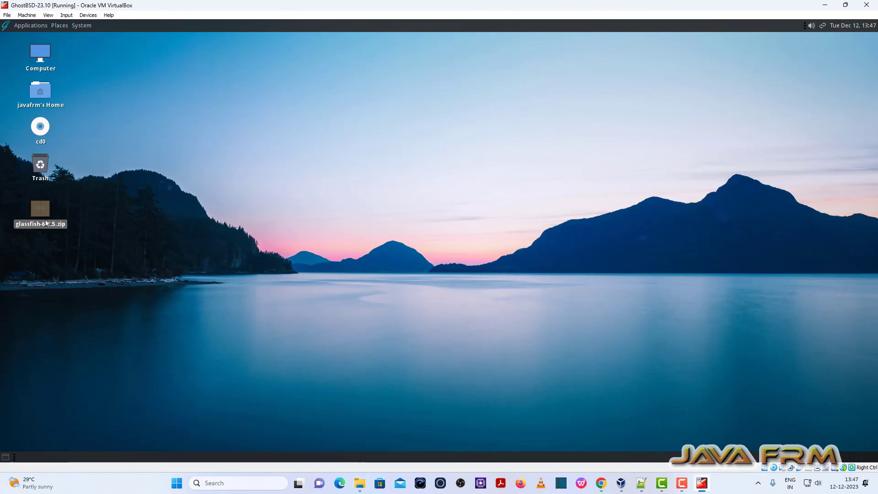
pyautogui.click(360, 483)
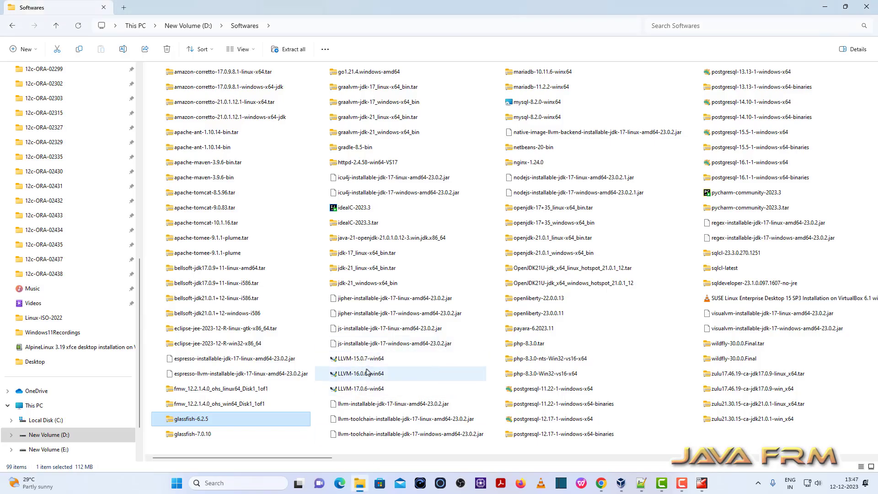
pyautogui.moveTo(368, 390); pyautogui.dragTo(152, 327)
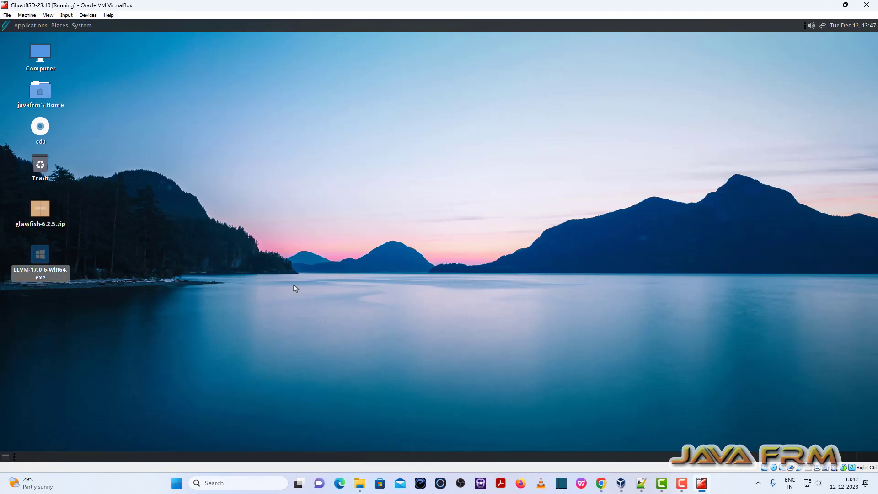
pyautogui.click(277, 287)
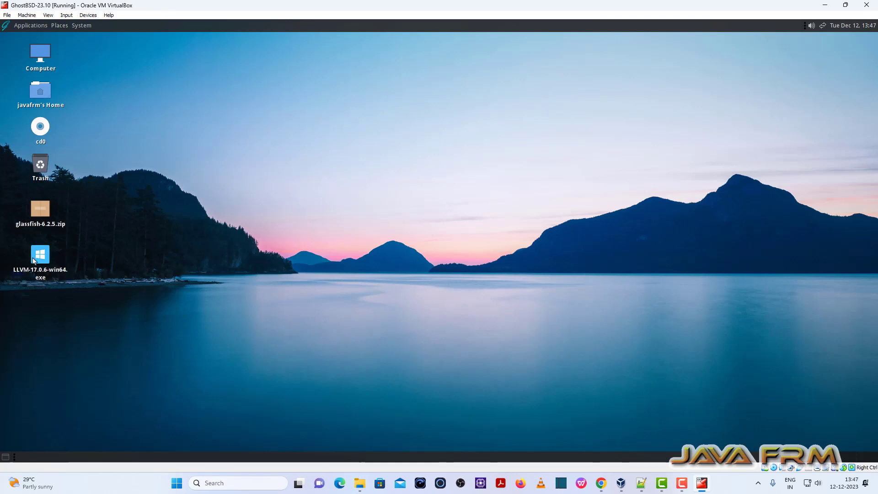
# Inspect the transferred glassfish-6.2.5.zip in Engrampa Archive Manager down to the glassfish6/bin folder, and close the archive
pyautogui.rightClick(39, 212)
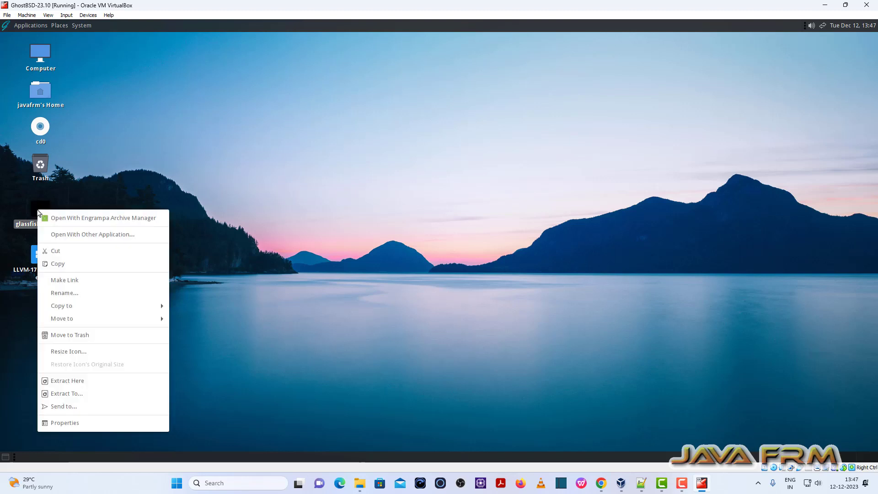
pyautogui.click(112, 218)
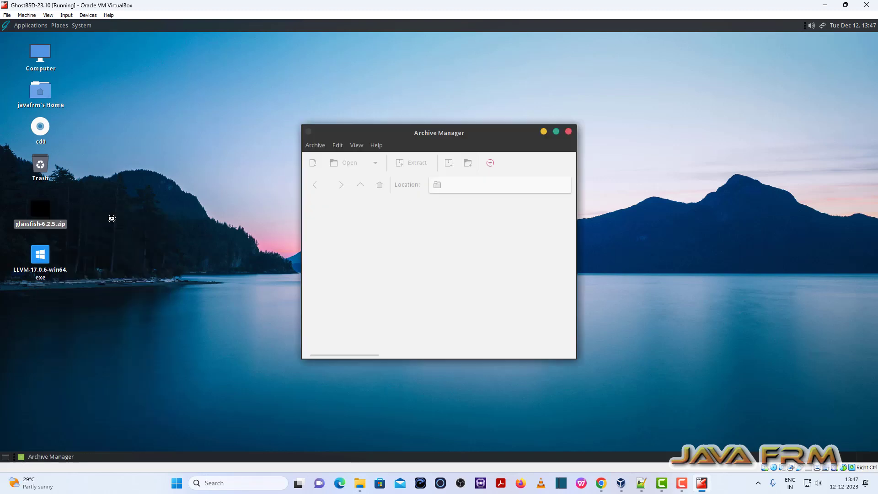
pyautogui.doubleClick(326, 215)
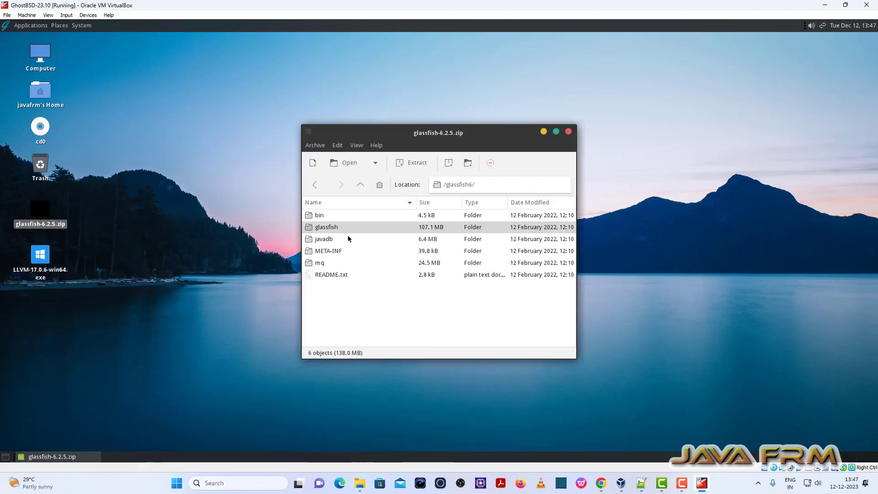
pyautogui.doubleClick(319, 215)
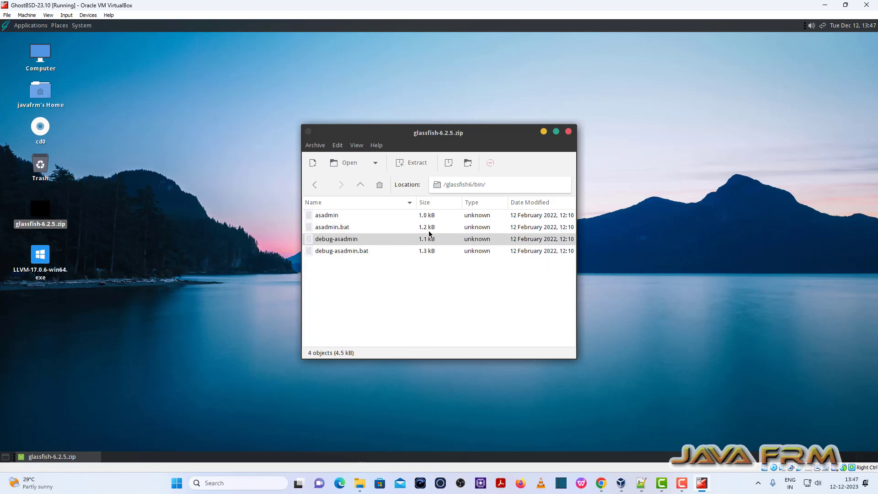
pyautogui.click(568, 133)
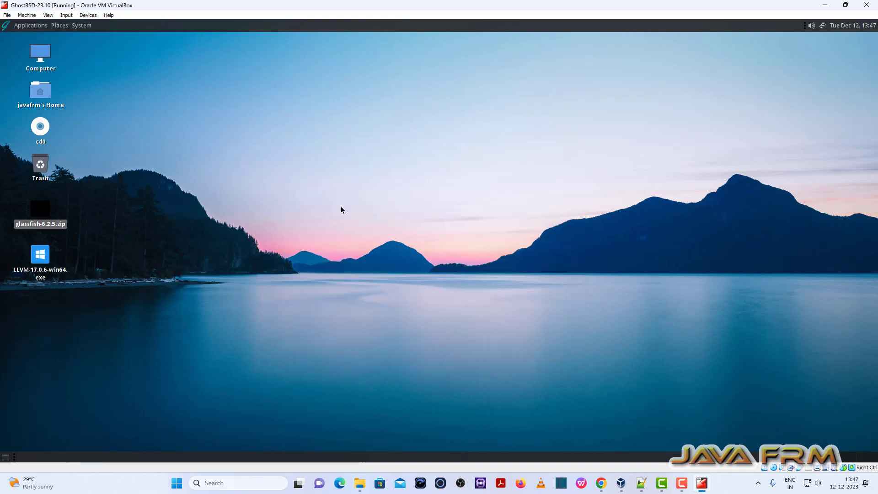
pyautogui.click(327, 230)
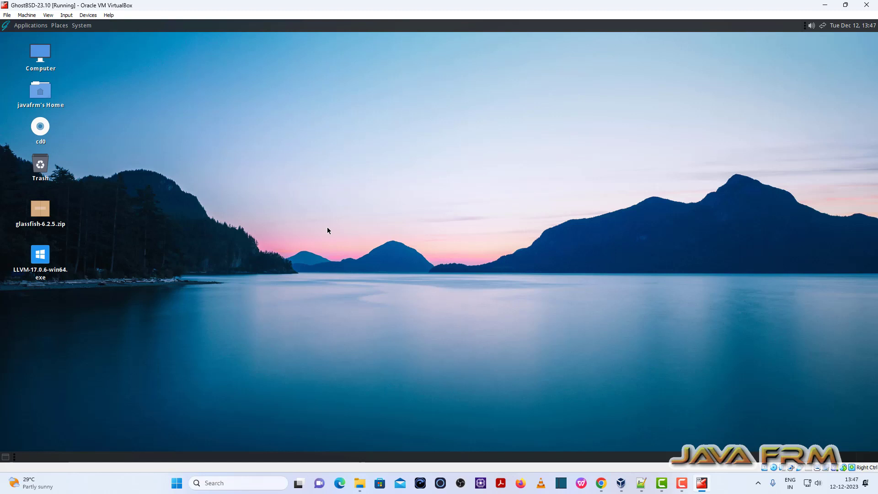
pyautogui.click(682, 483)
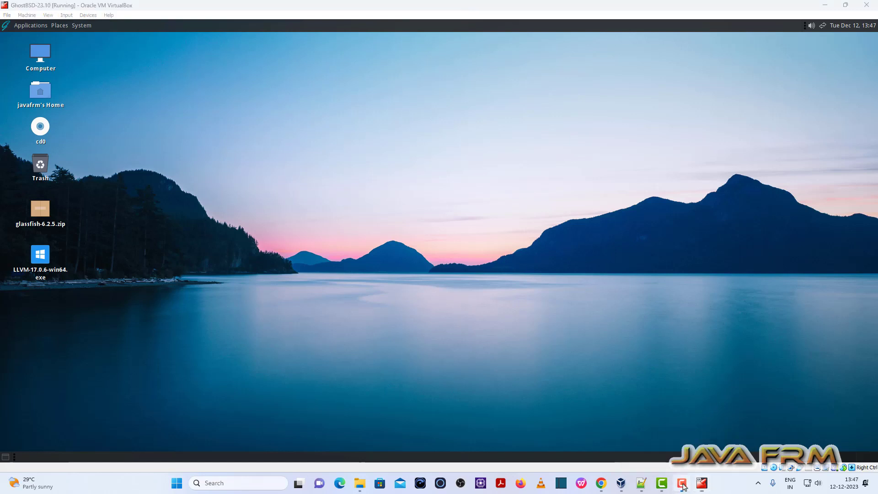